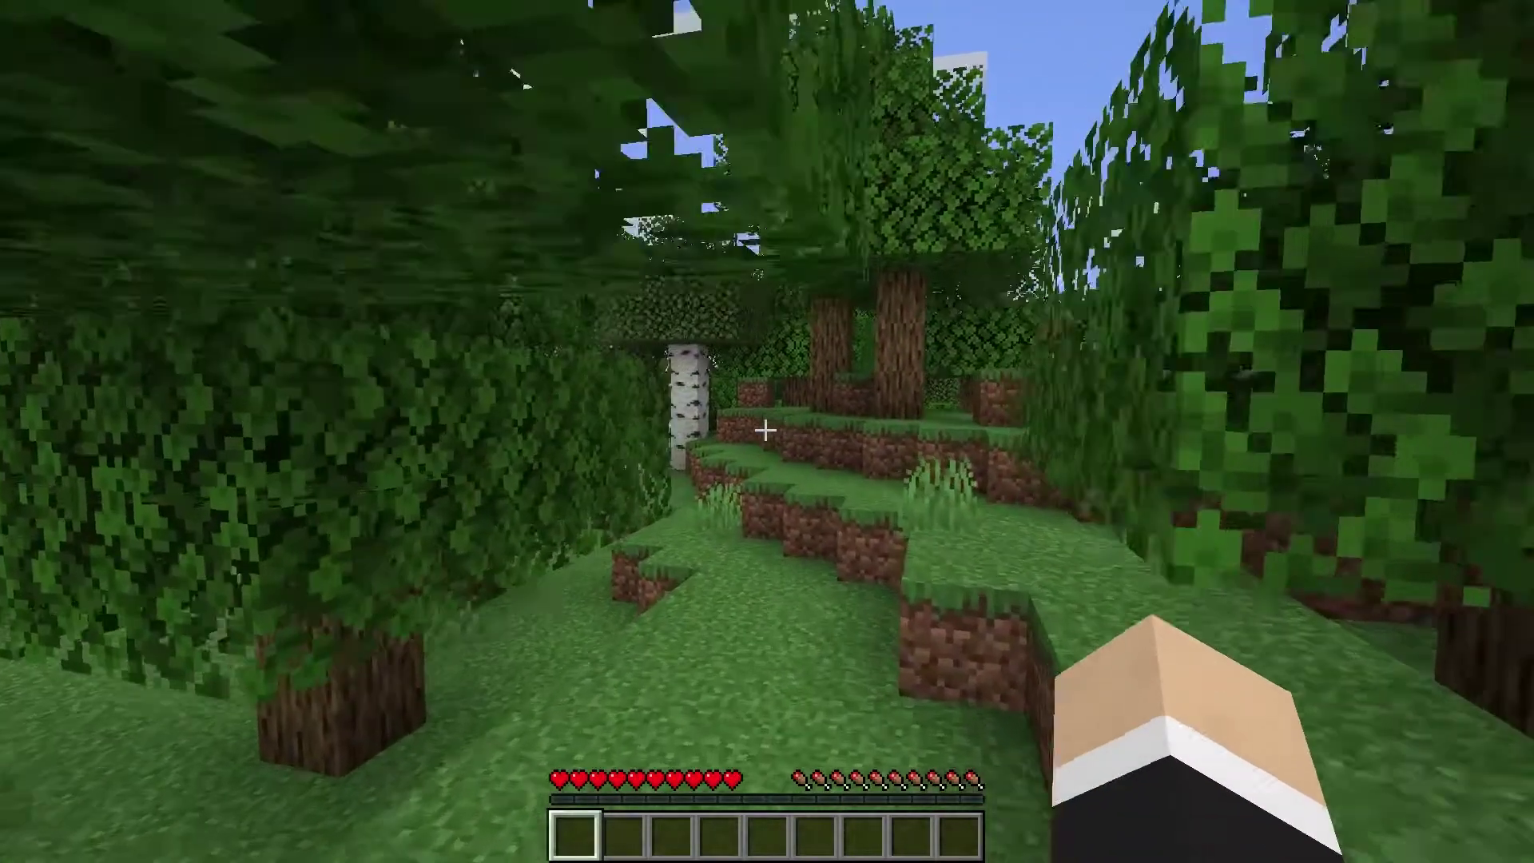
key("w")
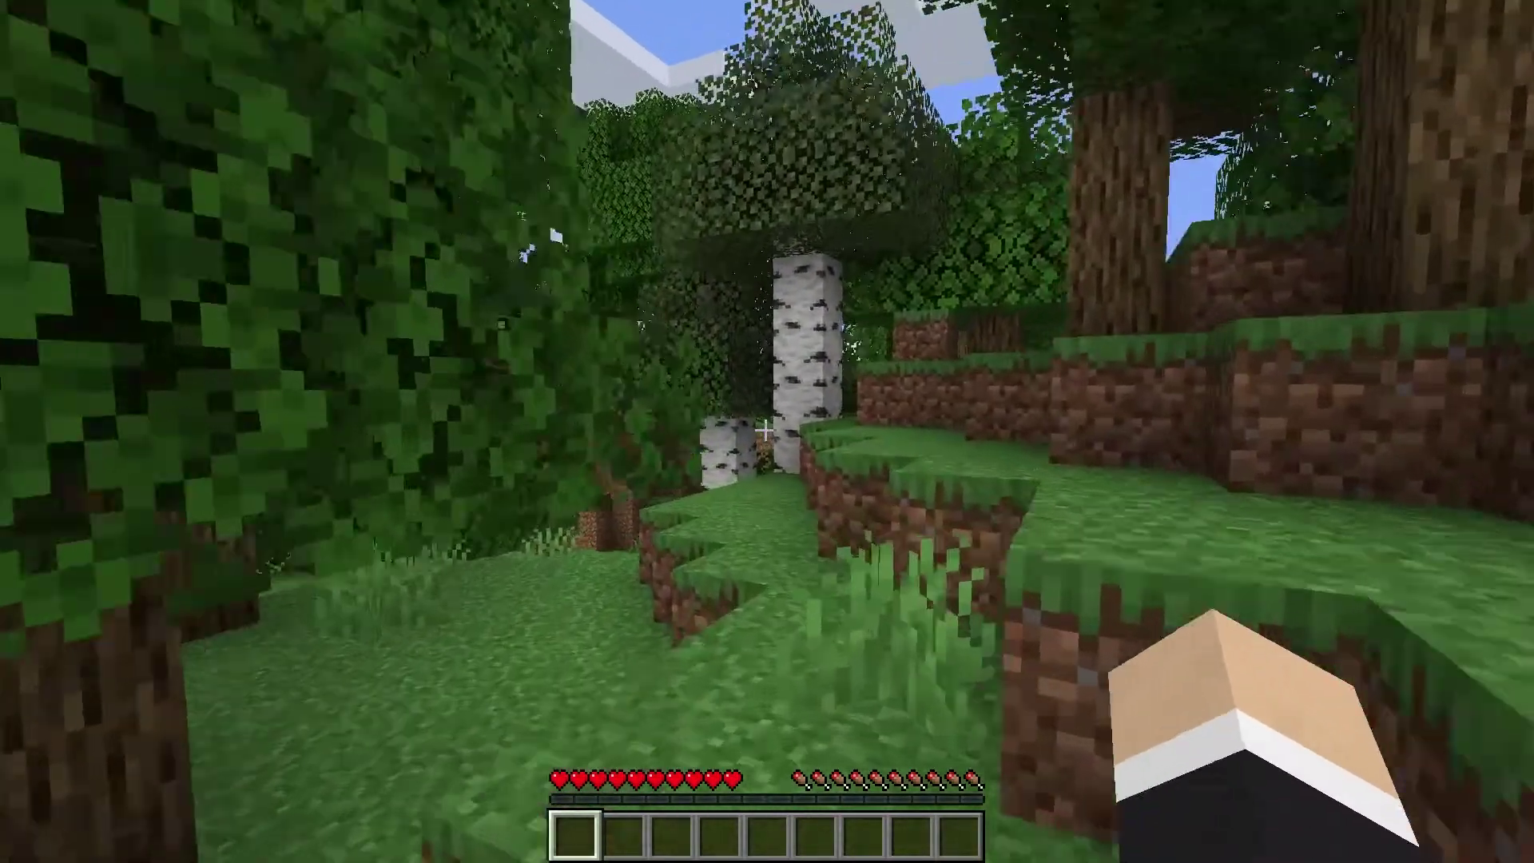
key("w")
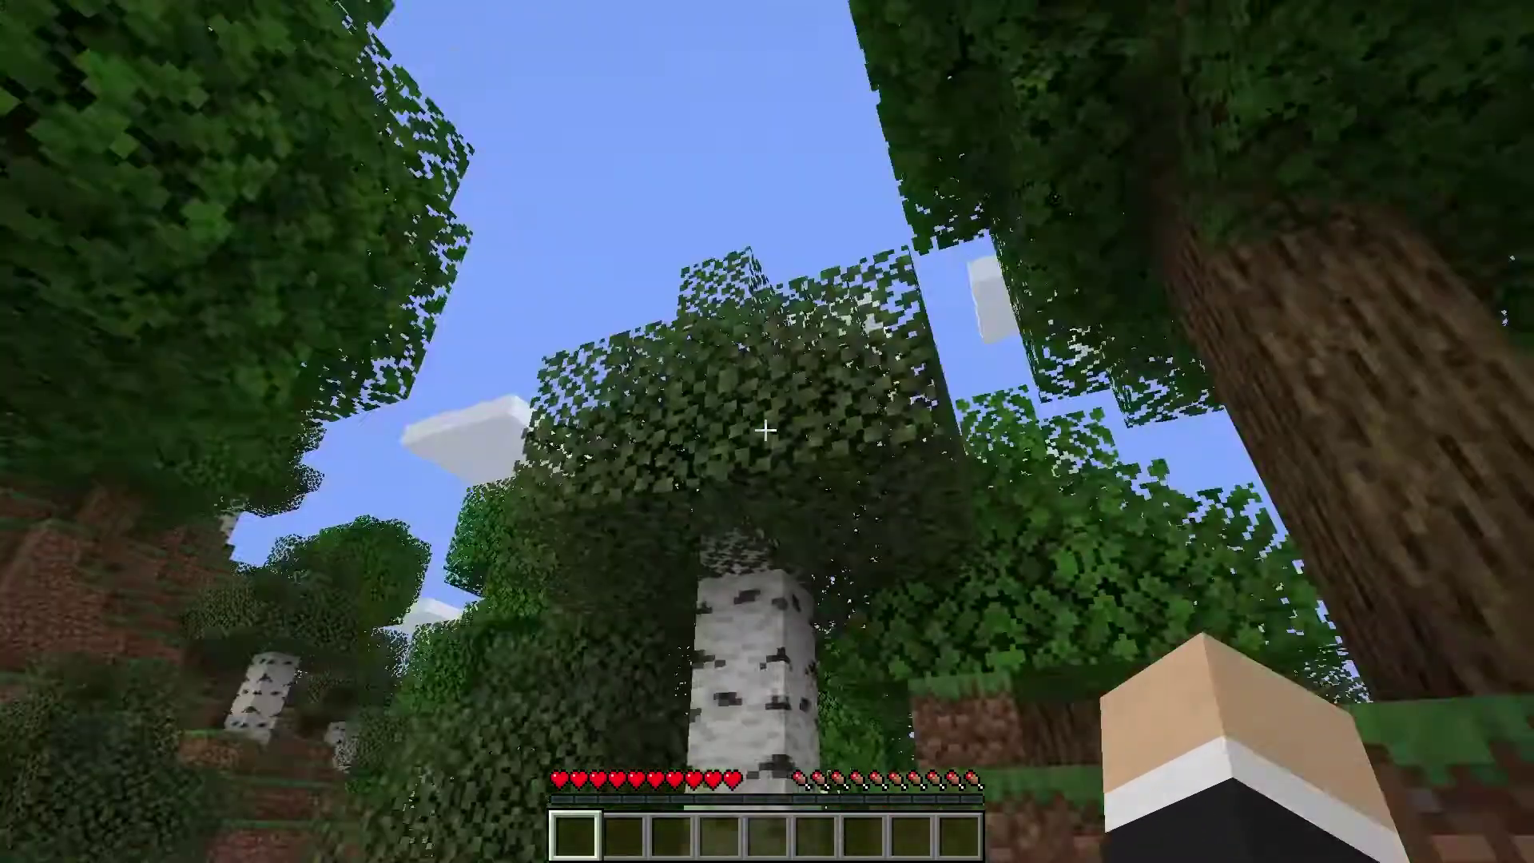
key("w")
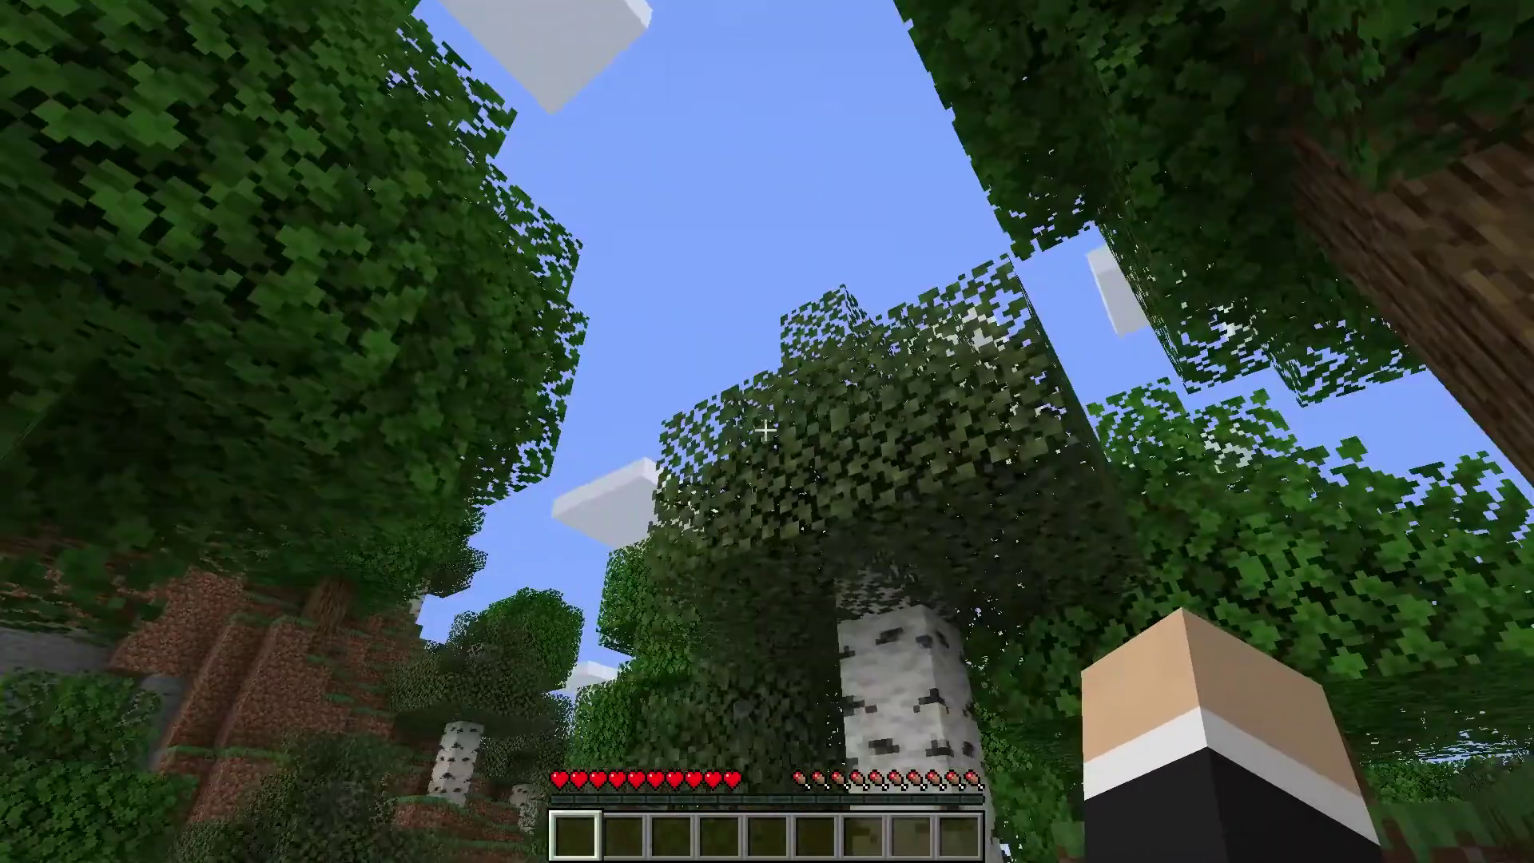
key("w")
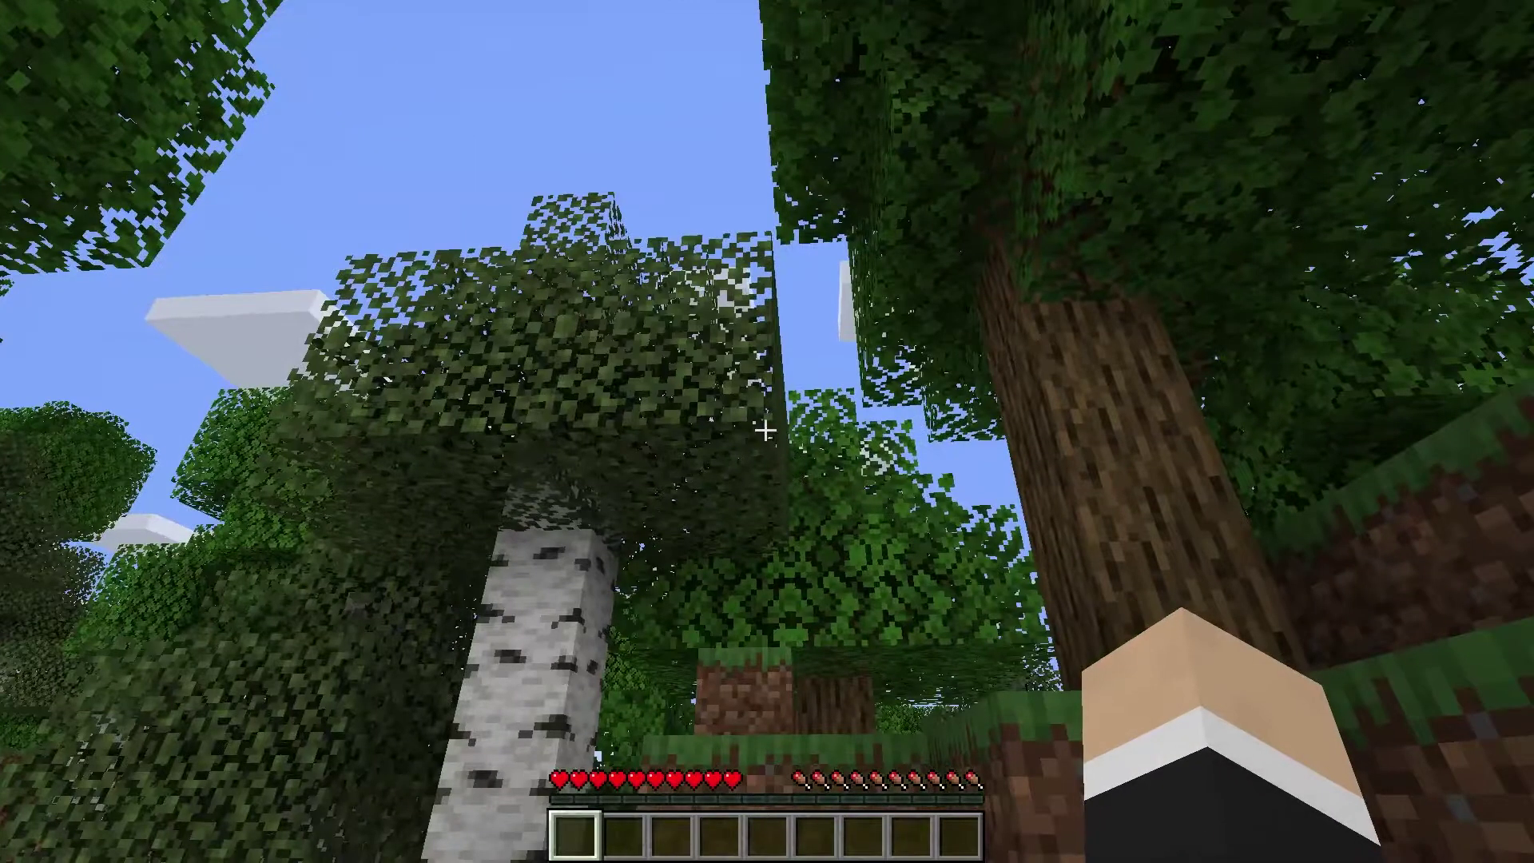
key("w")
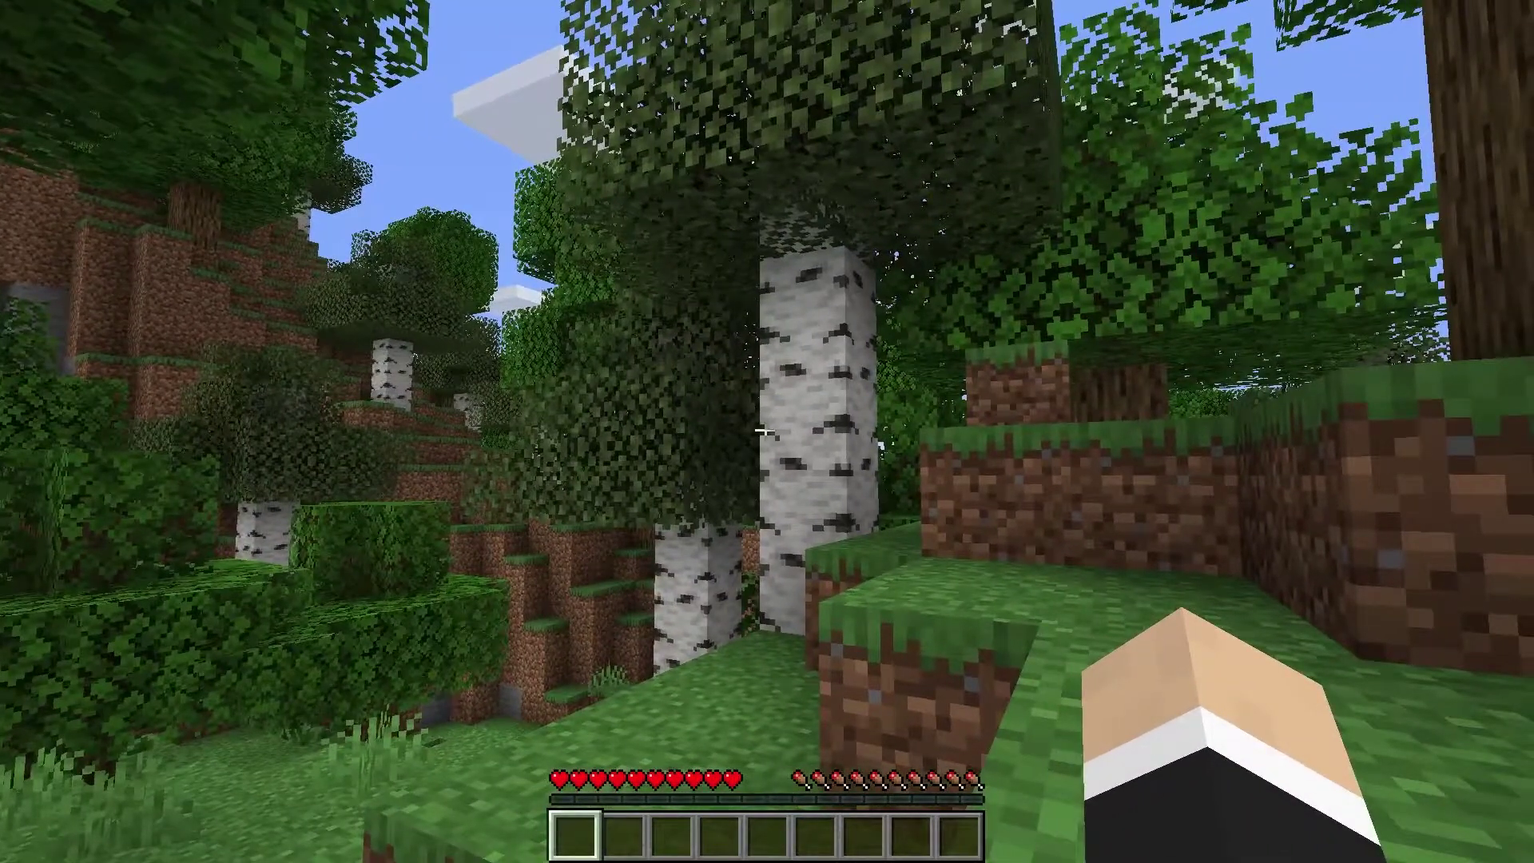
key("w")
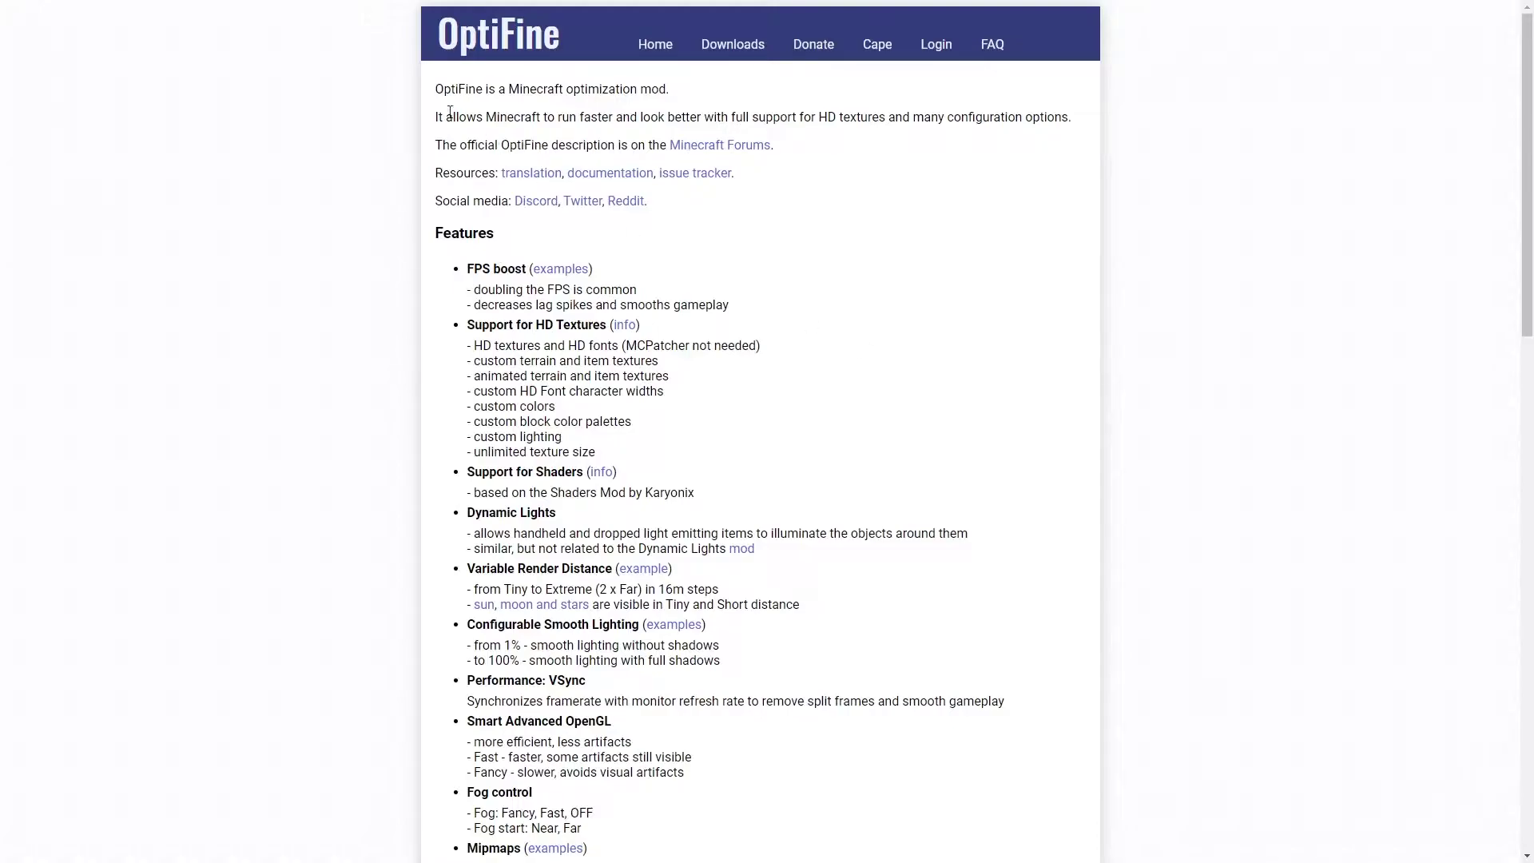
Read the introduction and examine the full feature list on the OptiFine home page.
left_click_drag(432, 98, 672, 90)
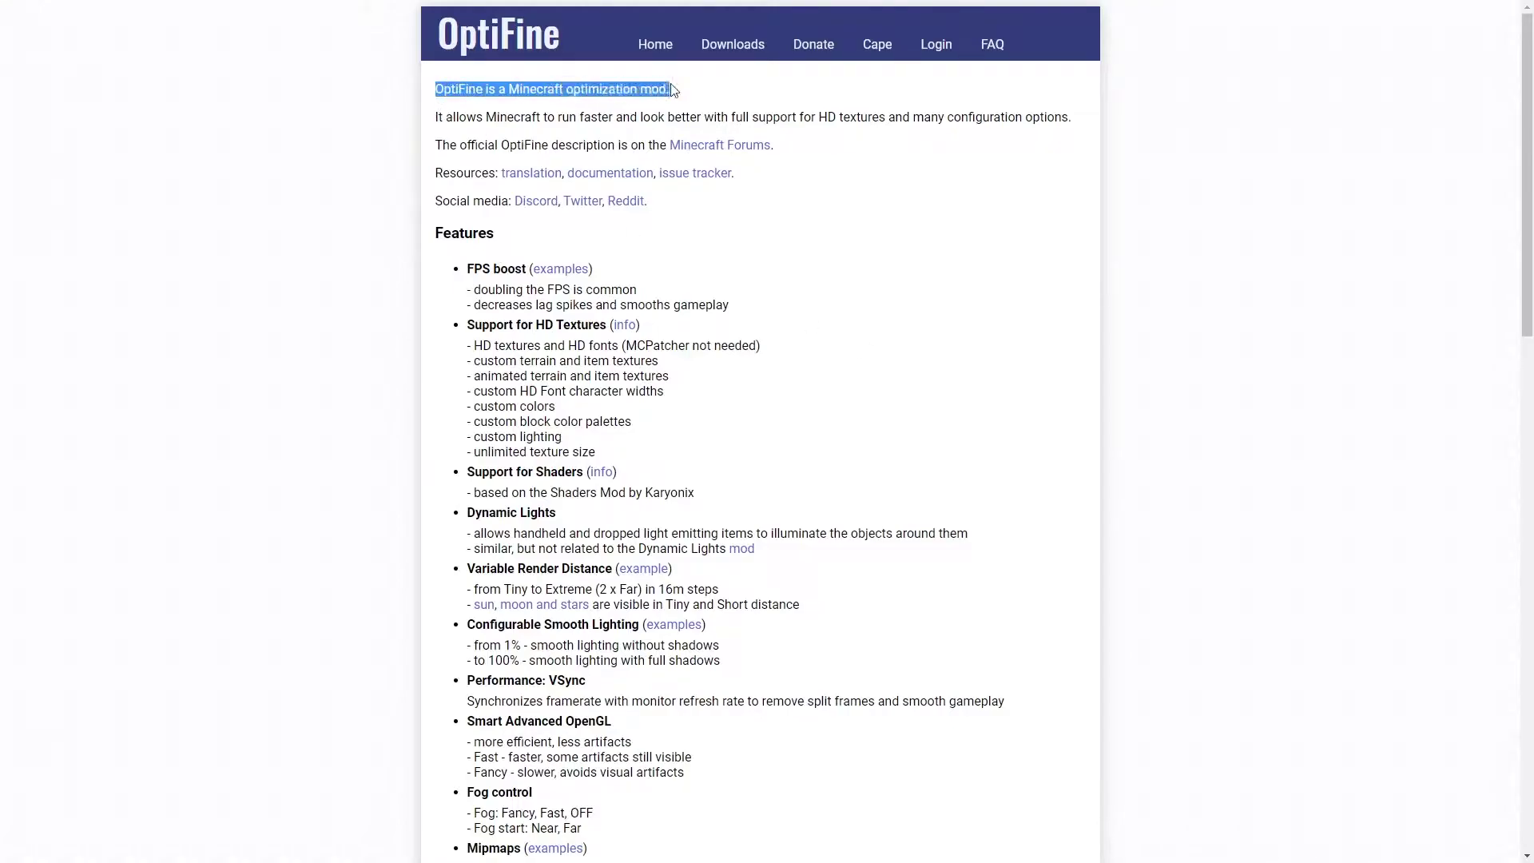
left_click_drag(435, 120, 1080, 124)
left_click(1002, 192)
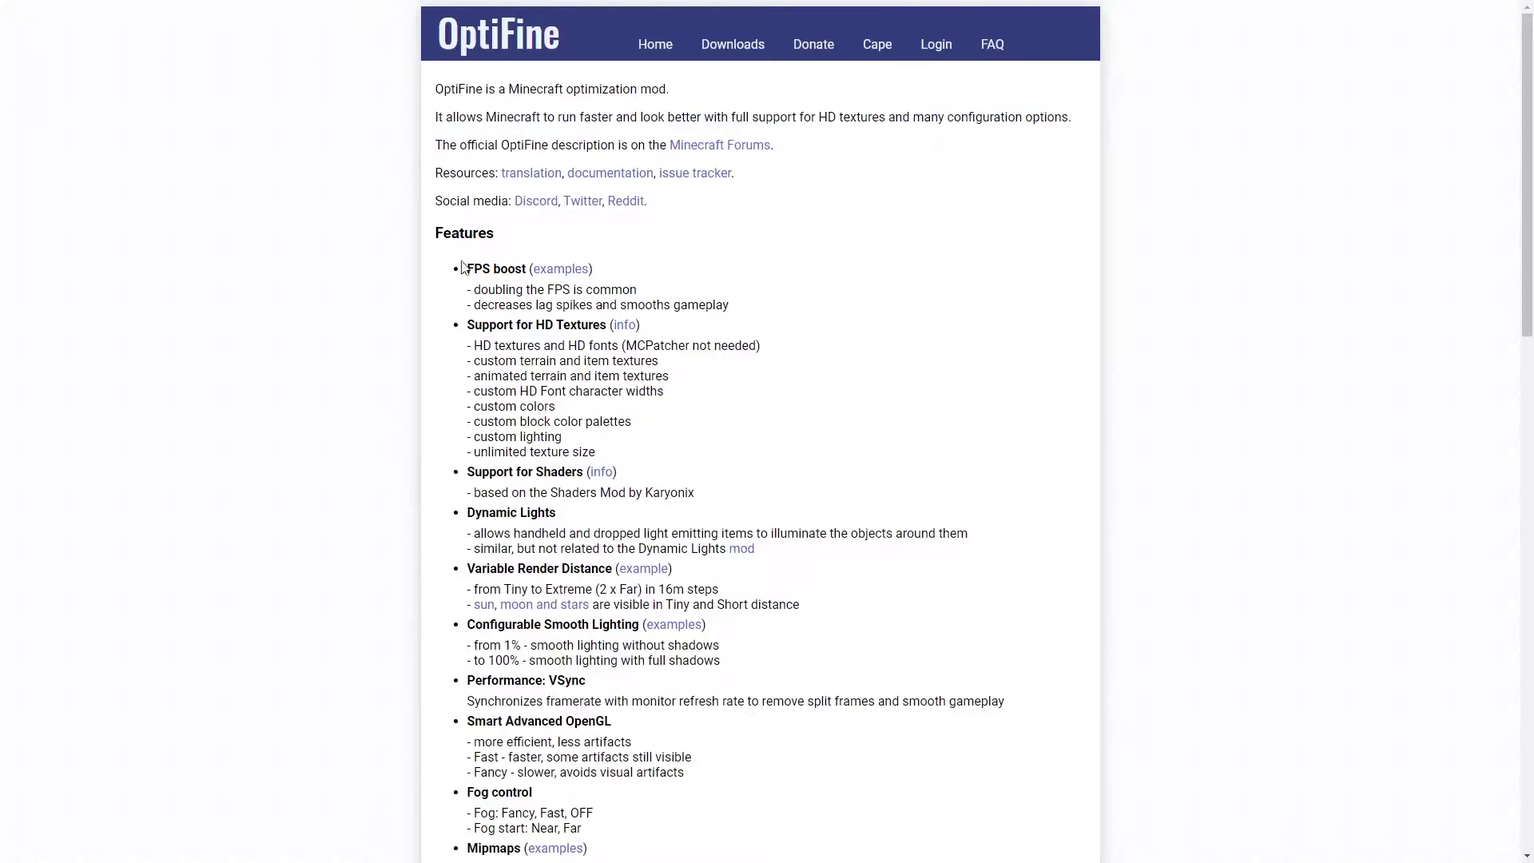
scroll(471, 276, "down", 3)
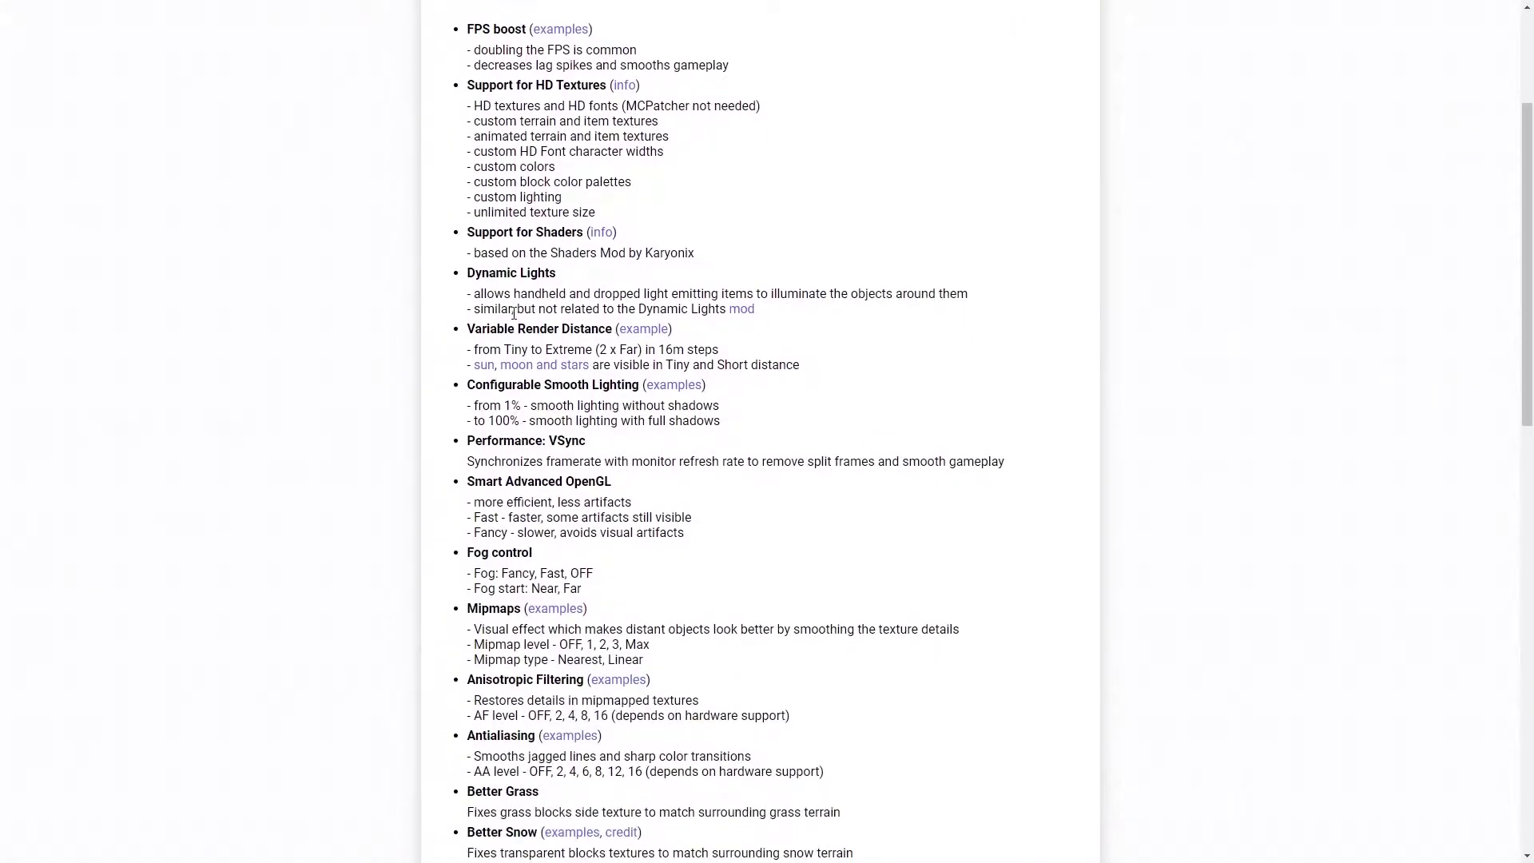
scroll(514, 313, "down", 7)
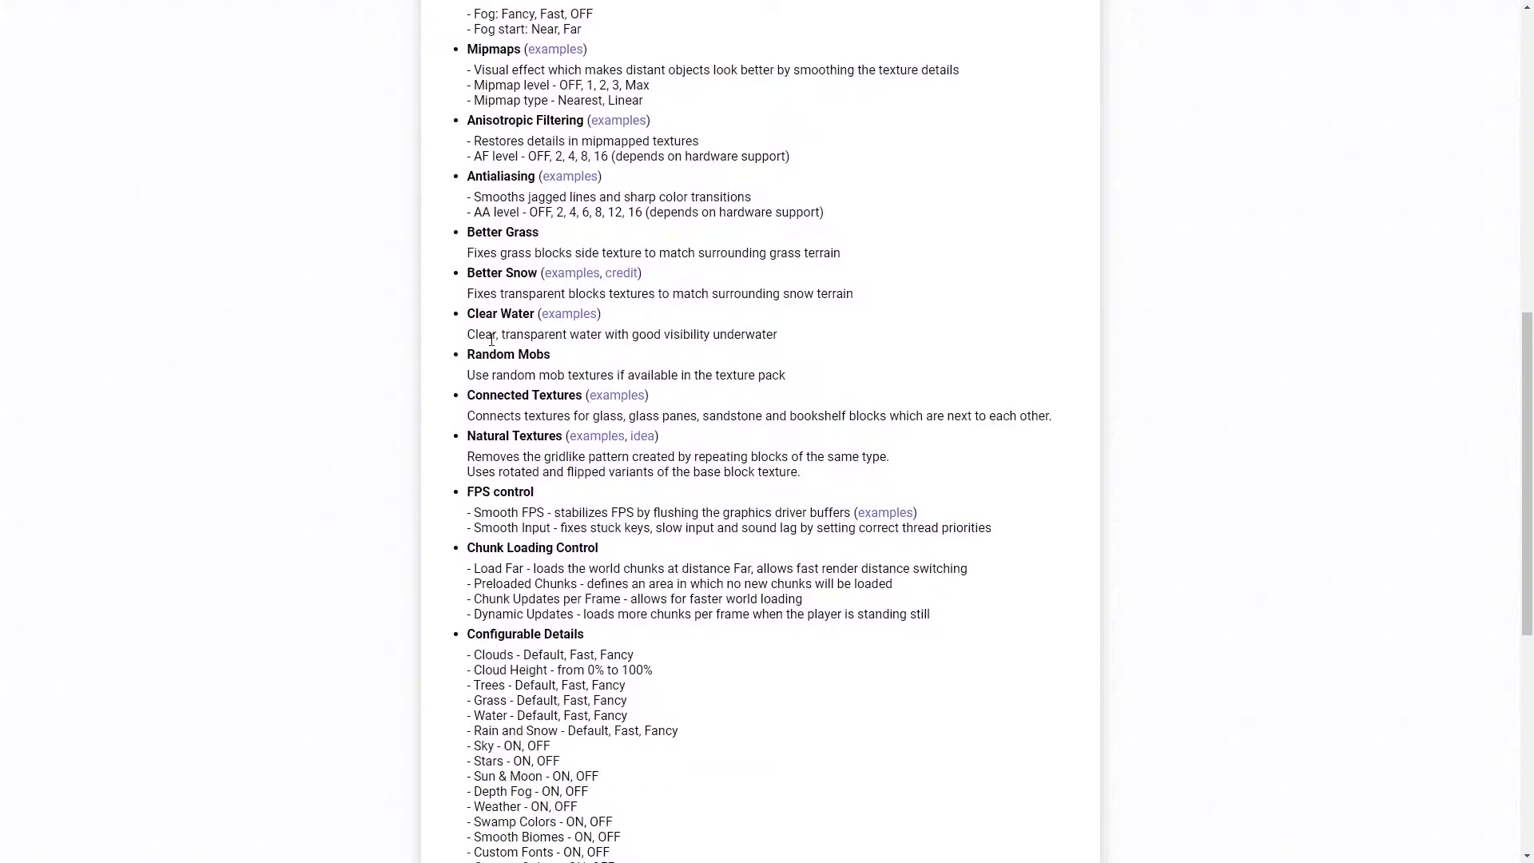
scroll(491, 340, "down", 1)
scroll(503, 363, "down", 6)
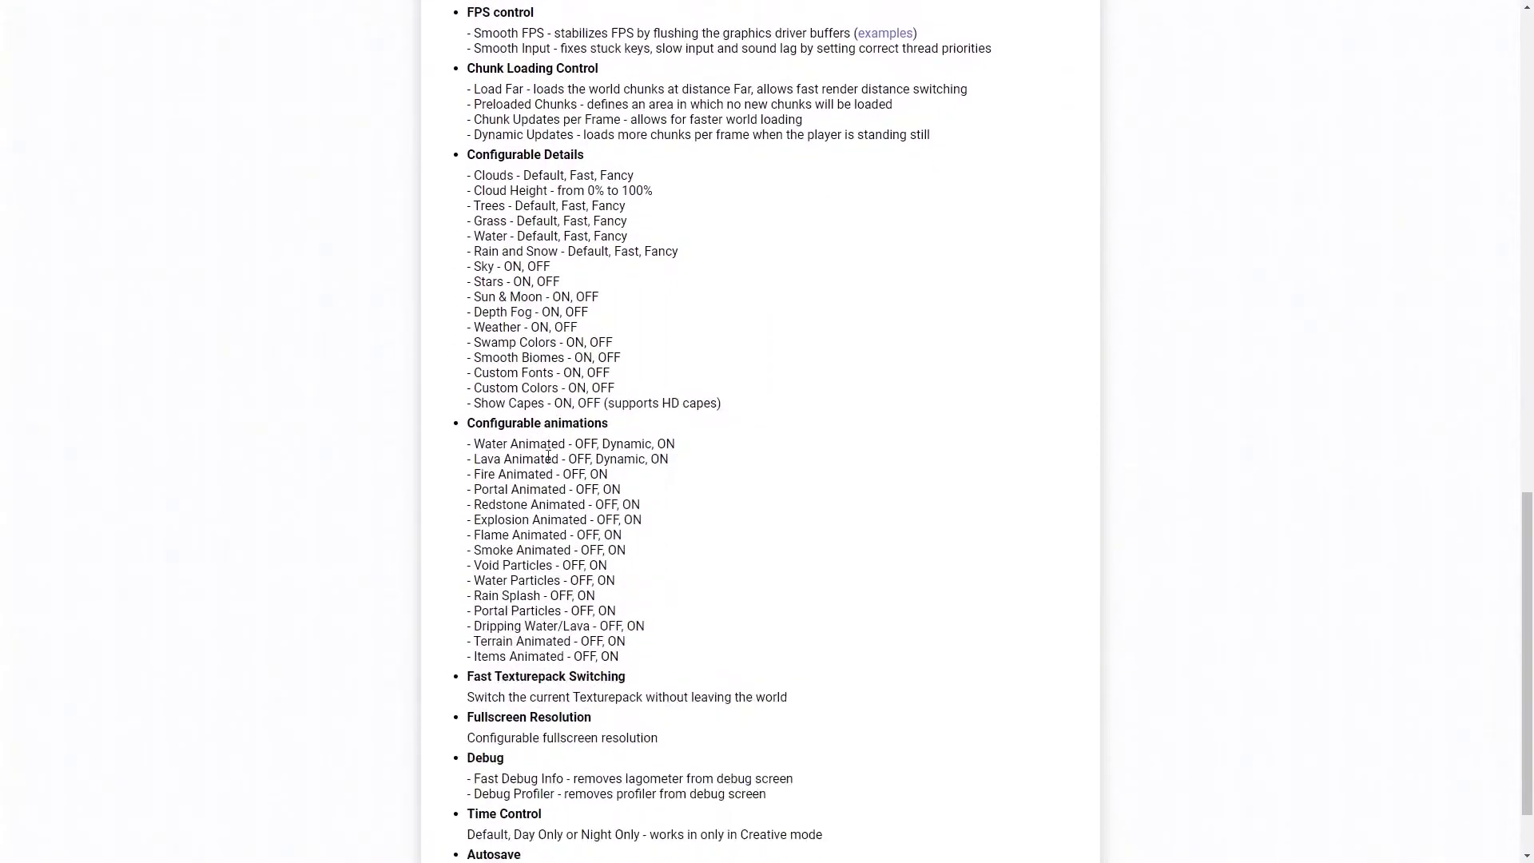
scroll(551, 452, "up", 20)
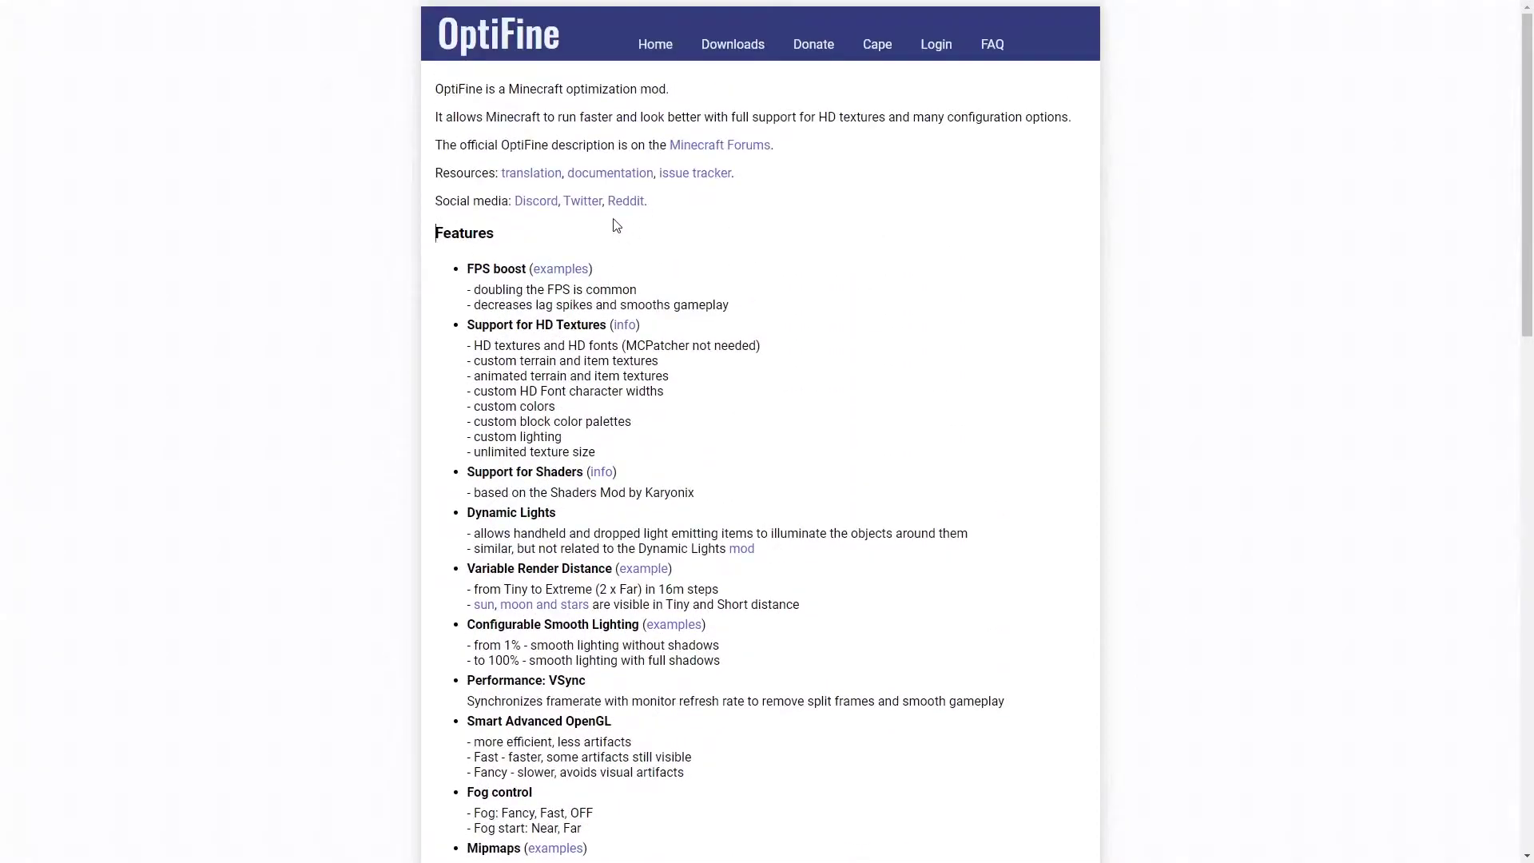
key("Up")
key("Up")
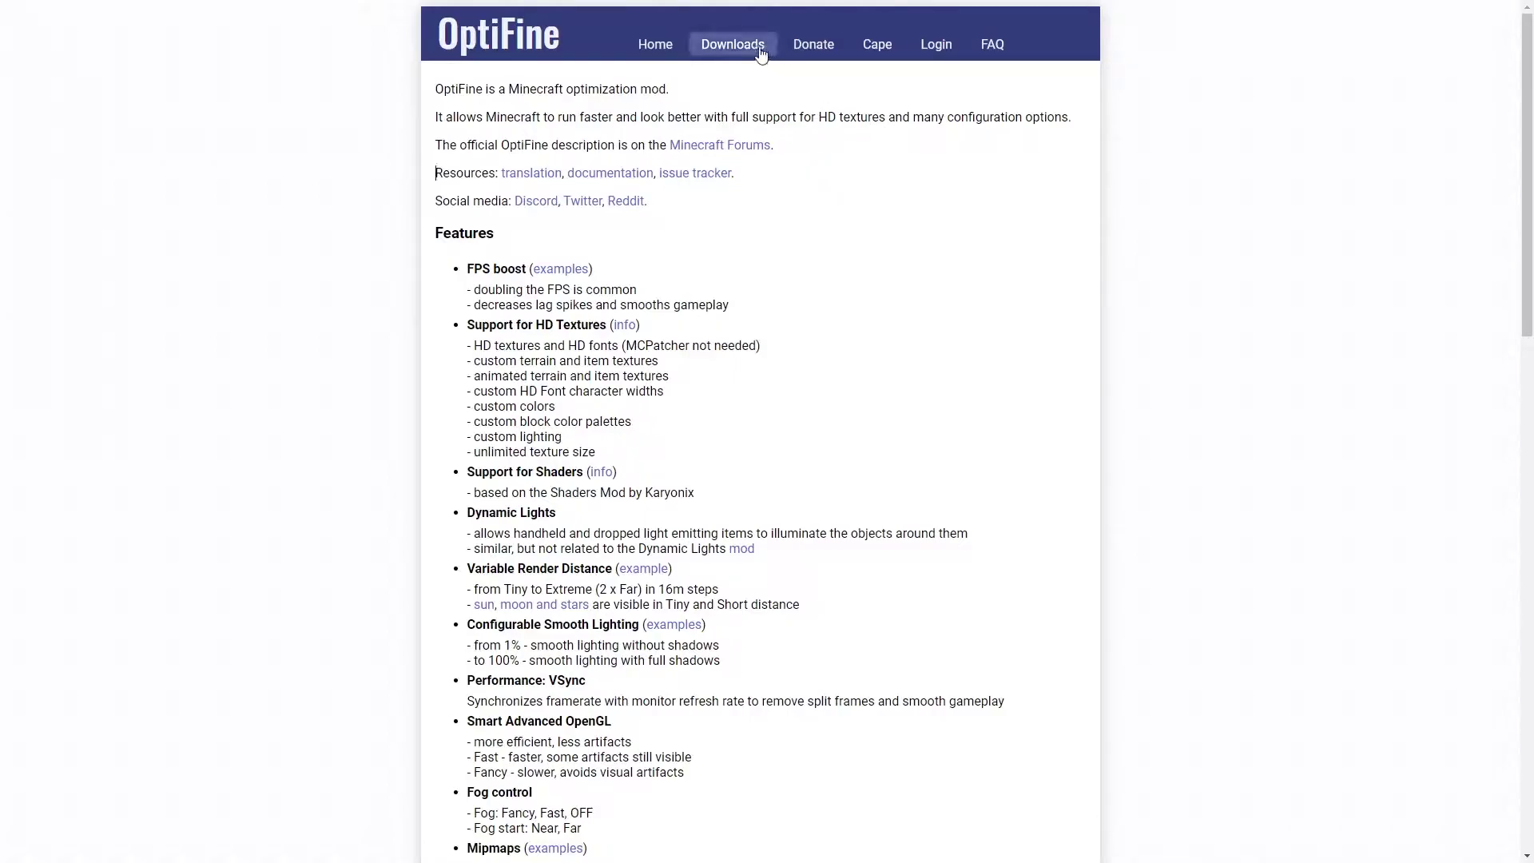
Download the preview version OptiFine HD U G7 pre4 for Minecraft 1.16.5 through its mirror and keep the flagged .jar file.
left_click(731, 48)
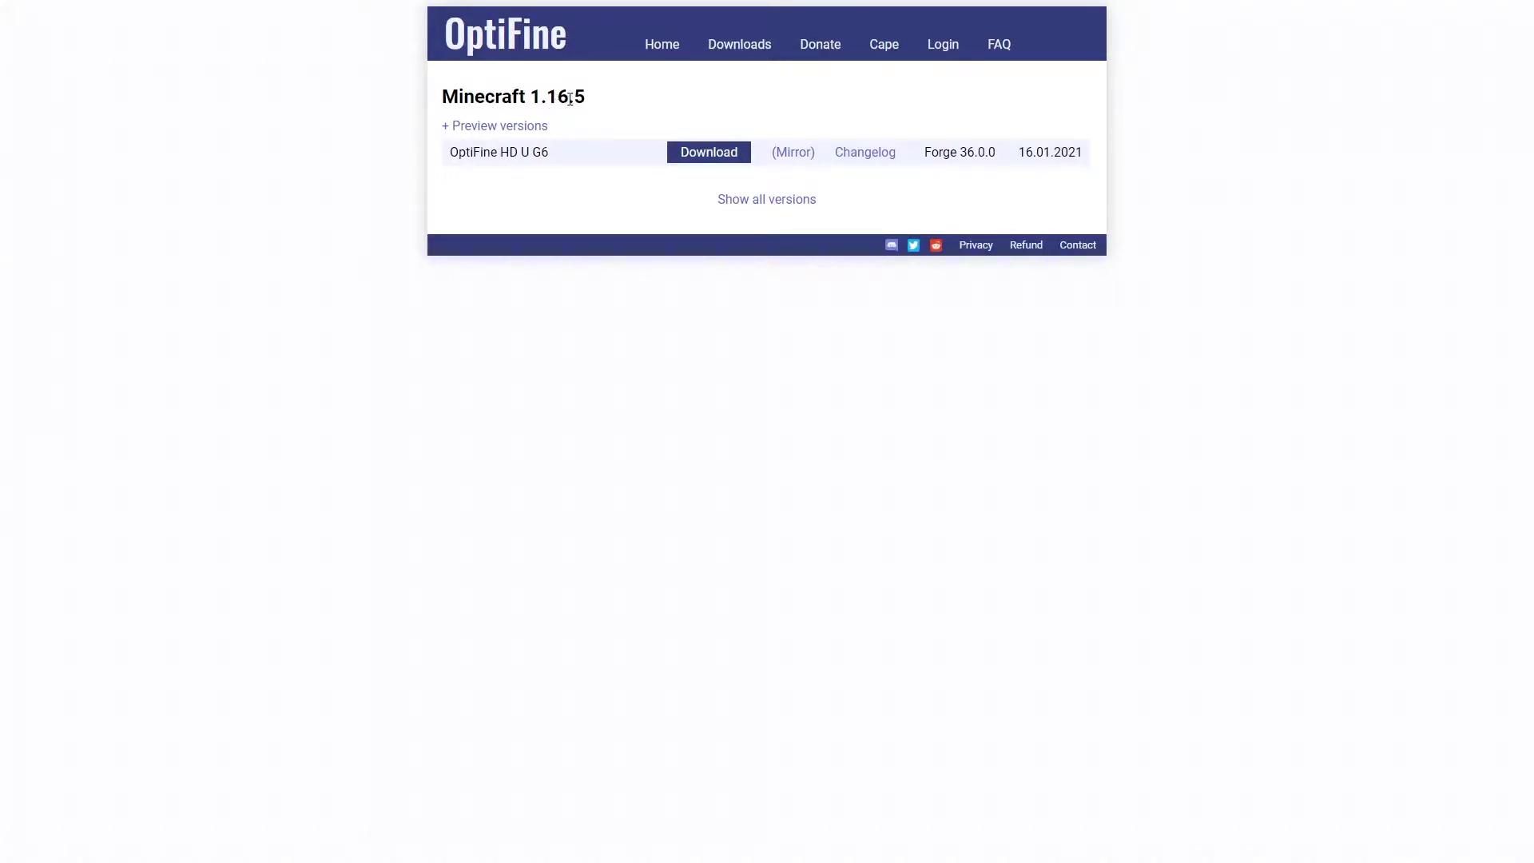
left_click(505, 129)
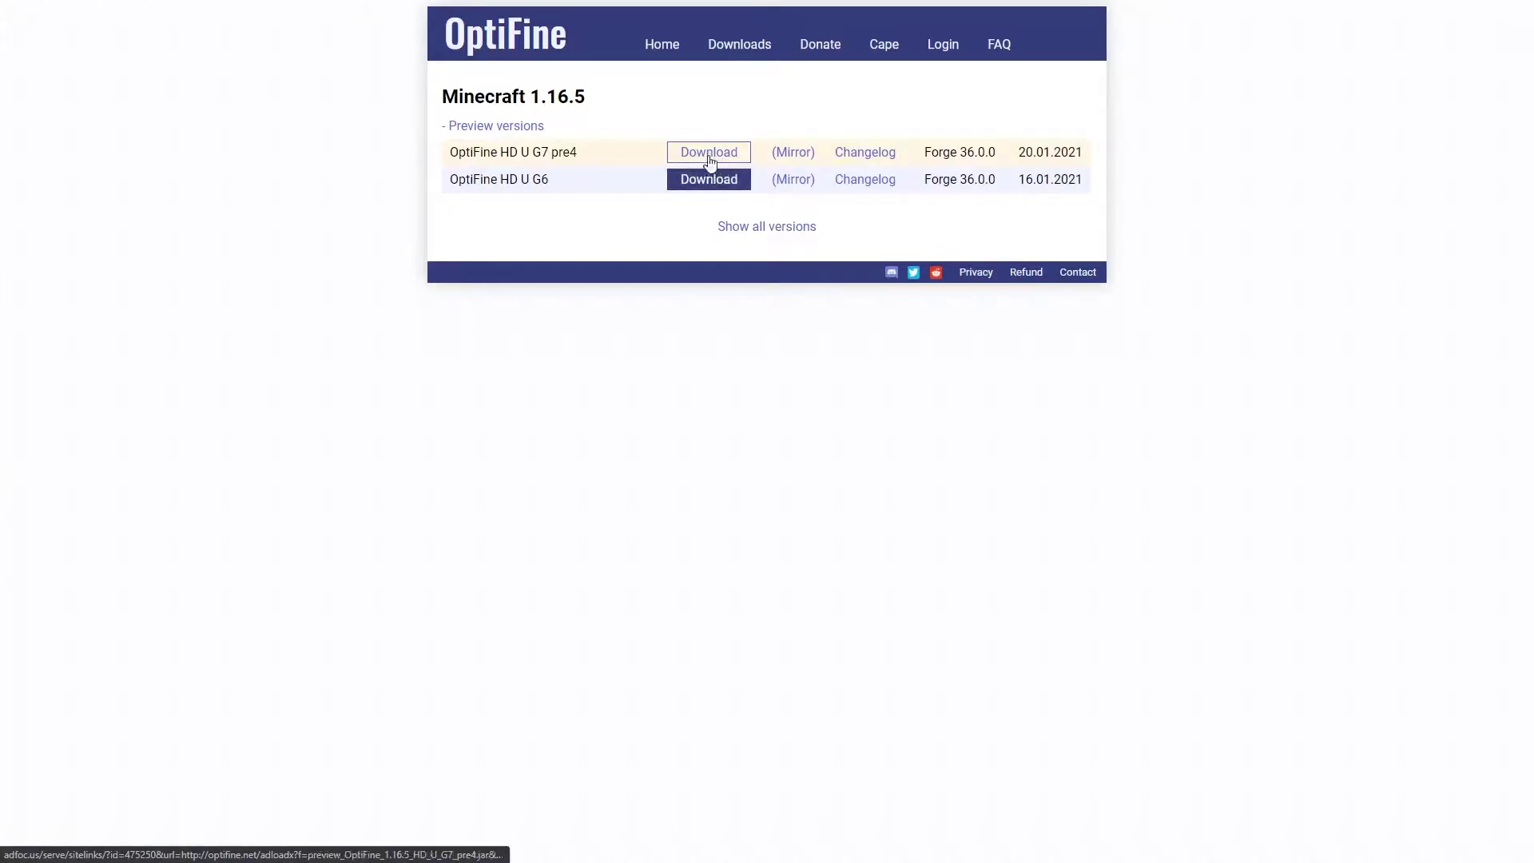
left_click(791, 159)
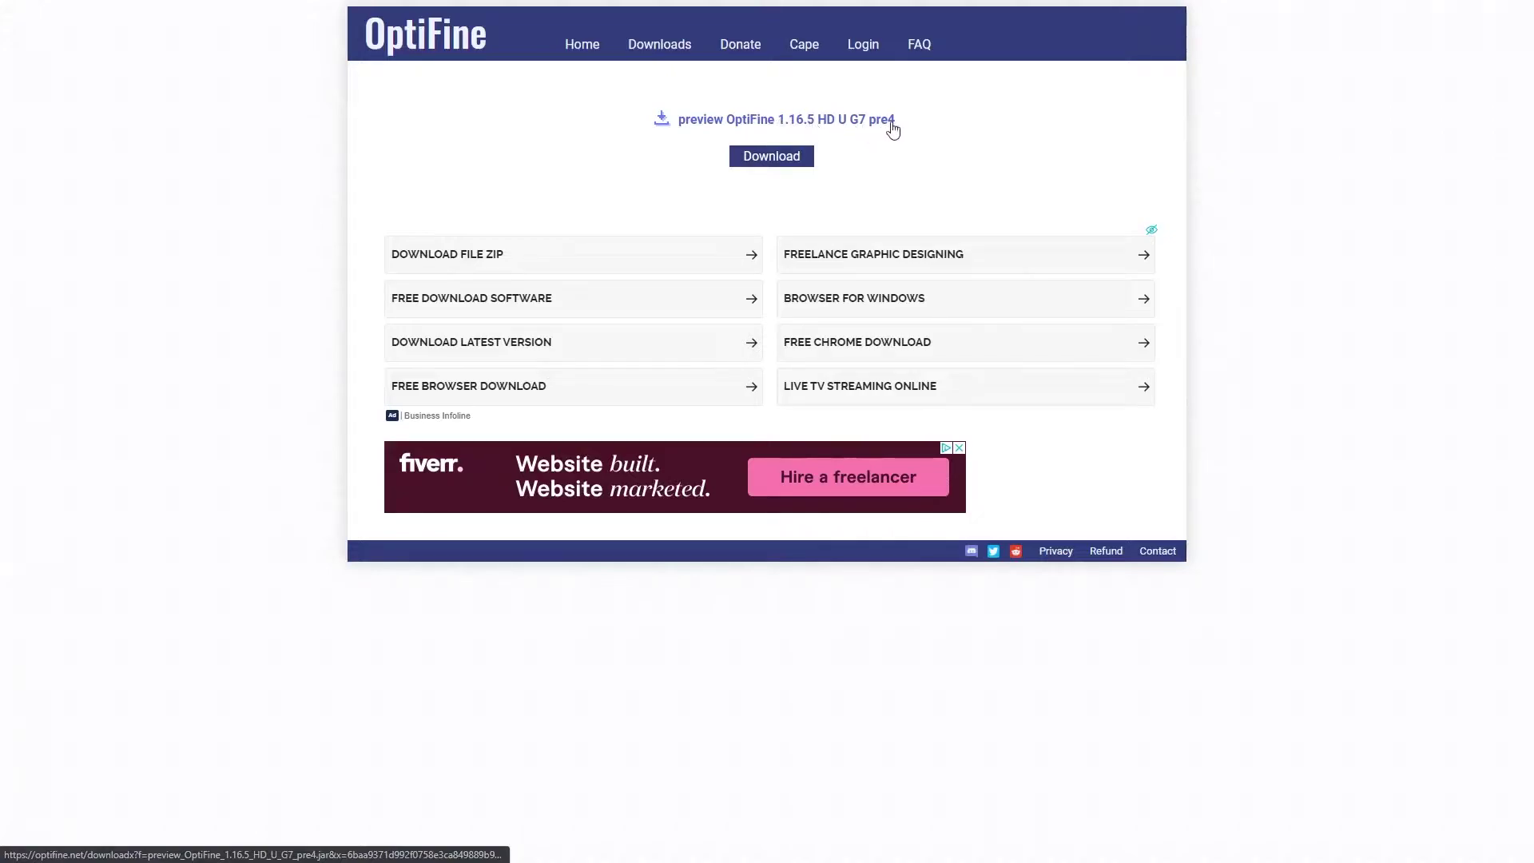
left_click(773, 157)
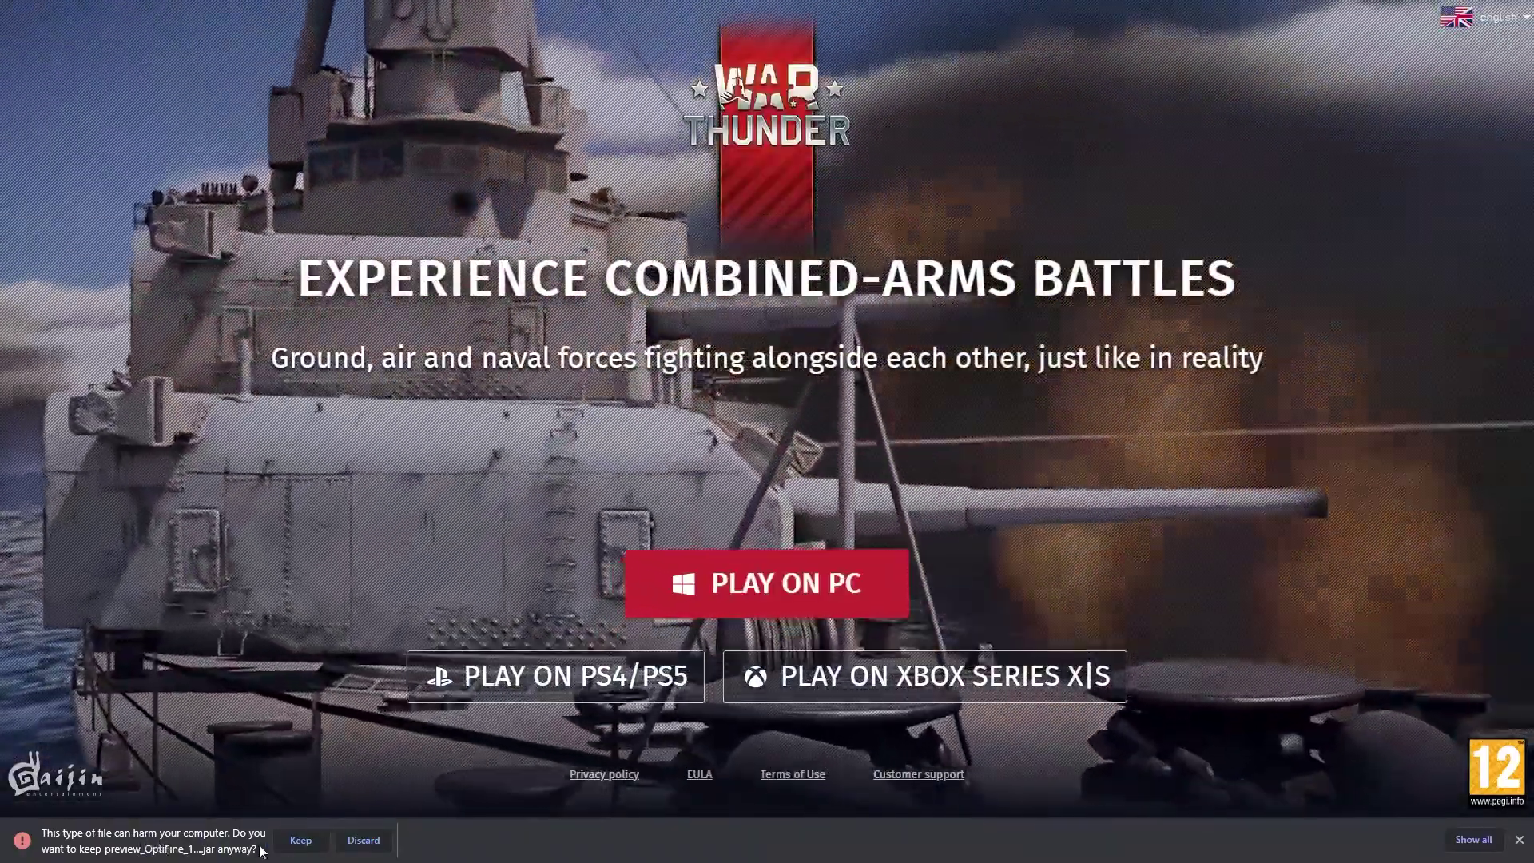
left_click(301, 841)
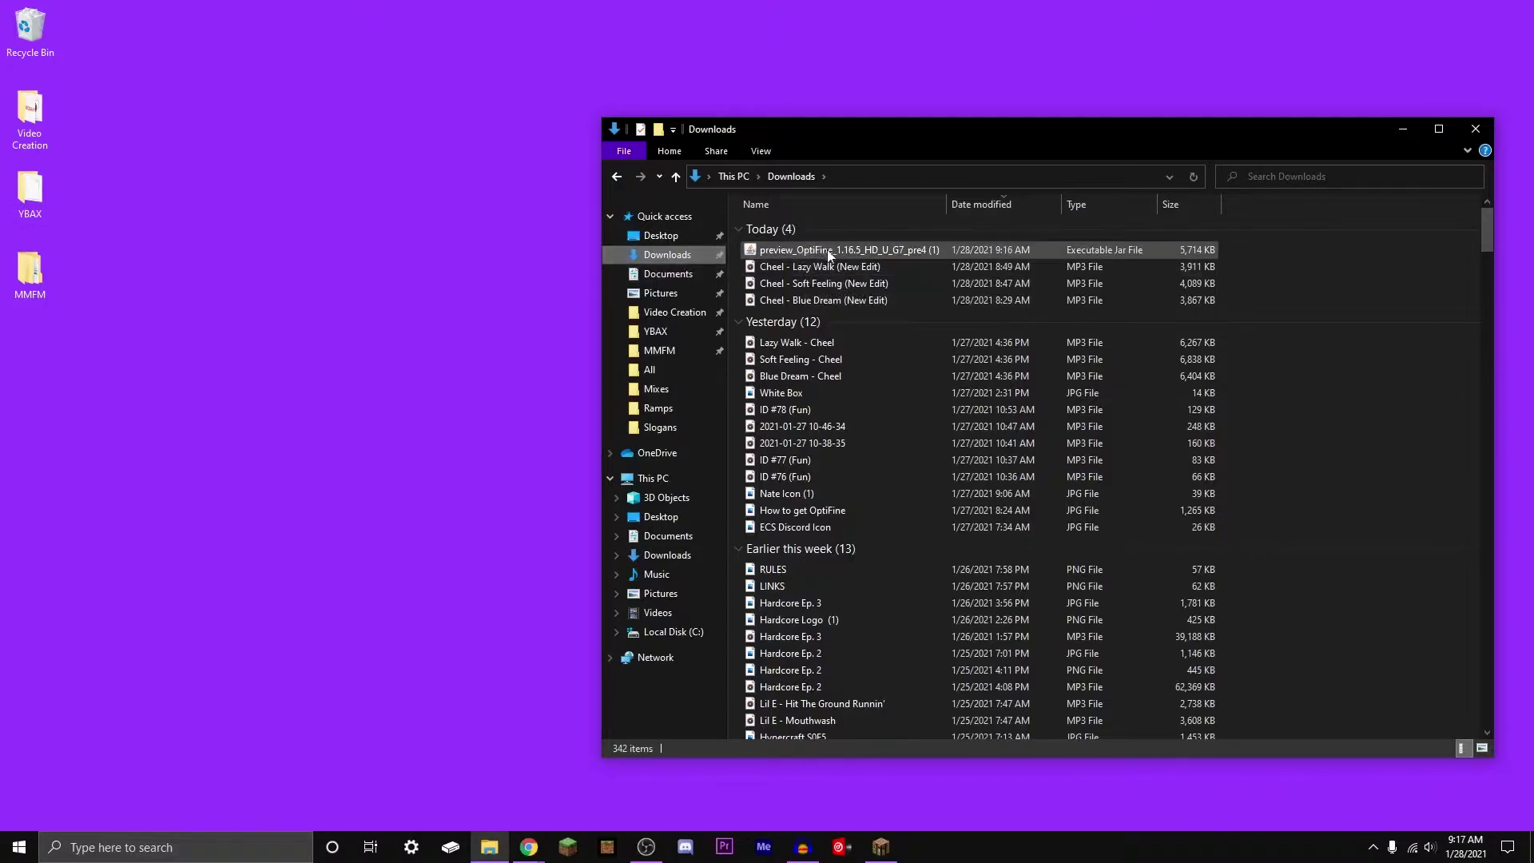
Move the downloaded preview_OptiFine_1.16.5_HD_U_G7_pre4 (1) file from the Downloads folder to the desktop.
left_click_drag(827, 252, 472, 257)
key("super+d")
left_click(508, 233)
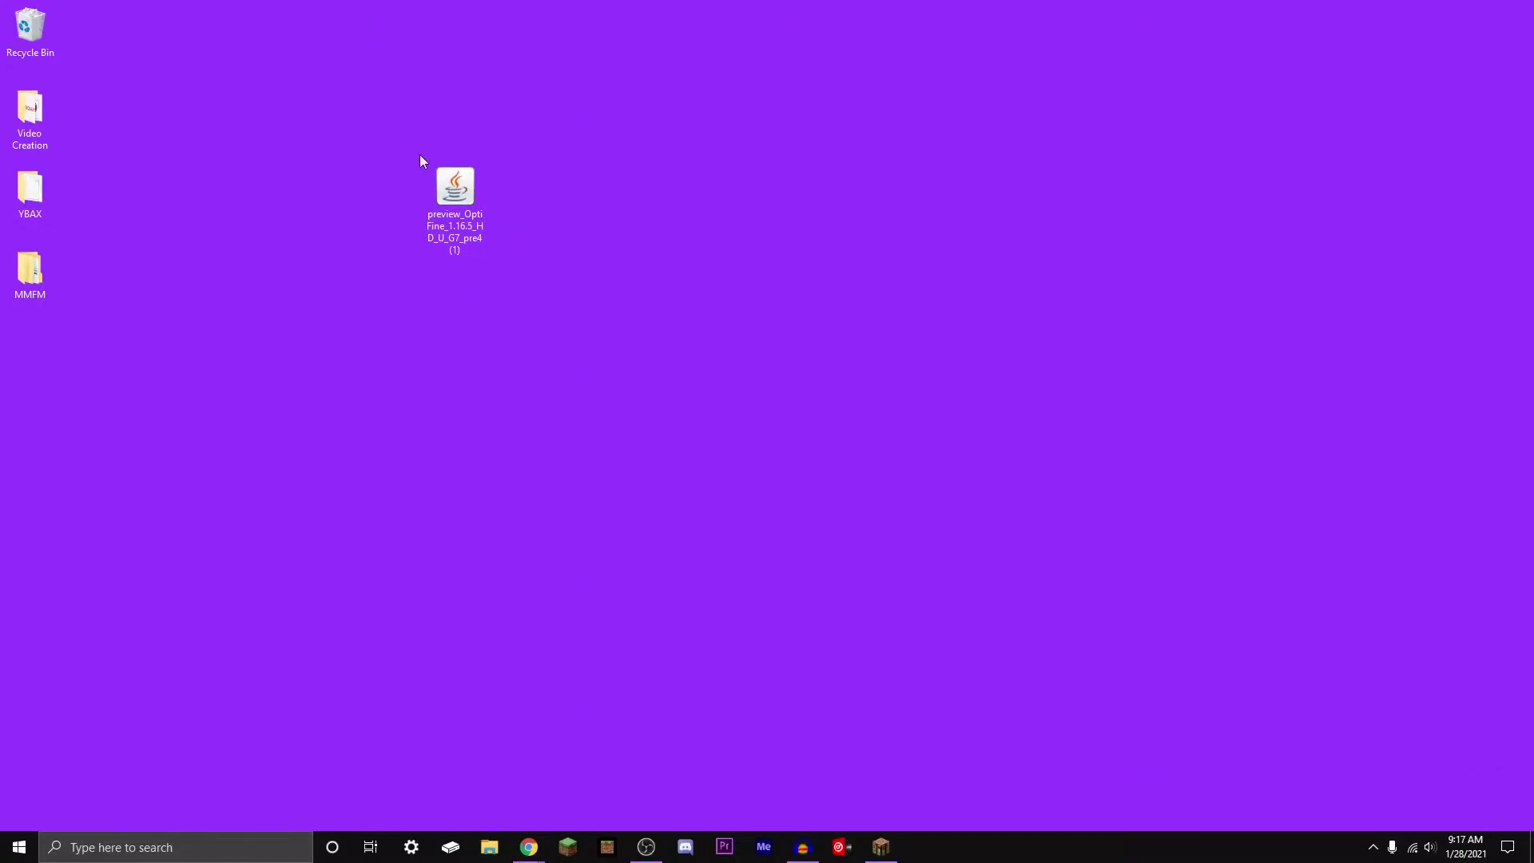
left_click(458, 195)
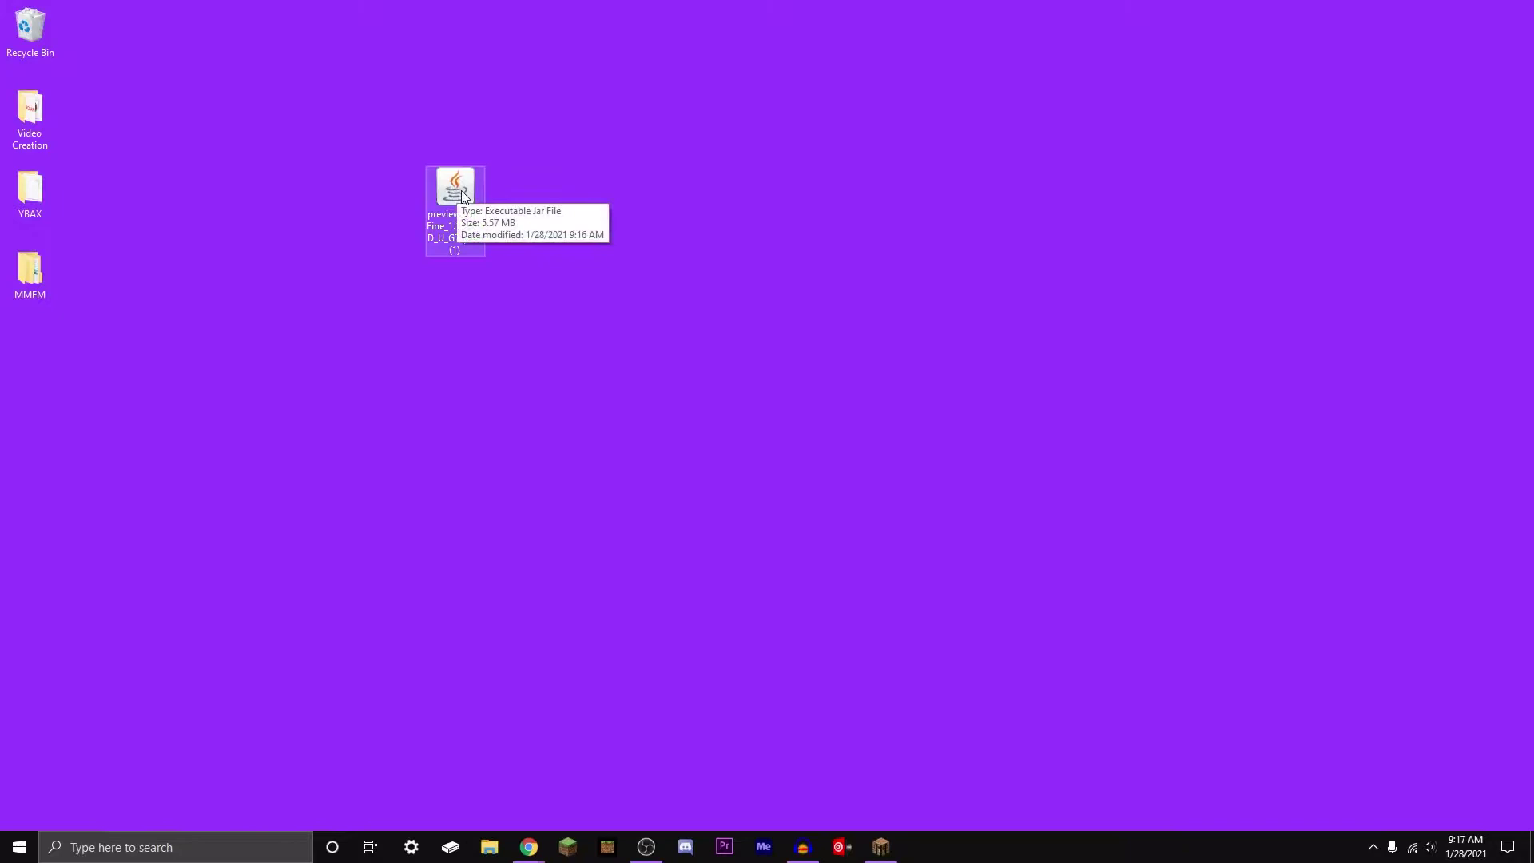
left_click(520, 193)
Run the OptiFine .jar file to install OptiFine HD Ultra G7 pre4 into the .minecraft folder, and close the Minecraft Launcher.
double_click(455, 191)
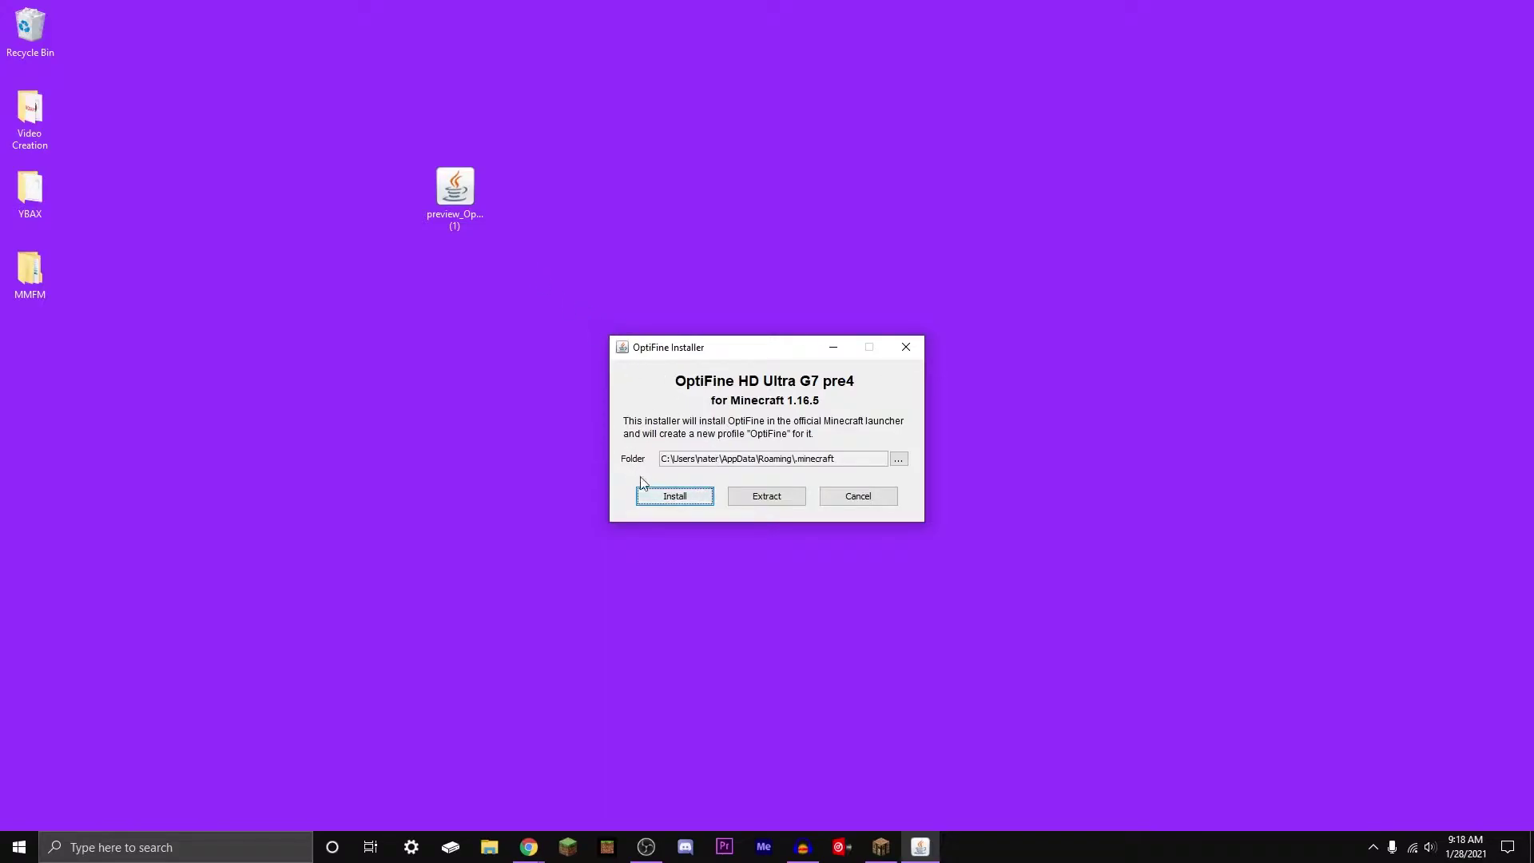
left_click(660, 499)
left_click(768, 440)
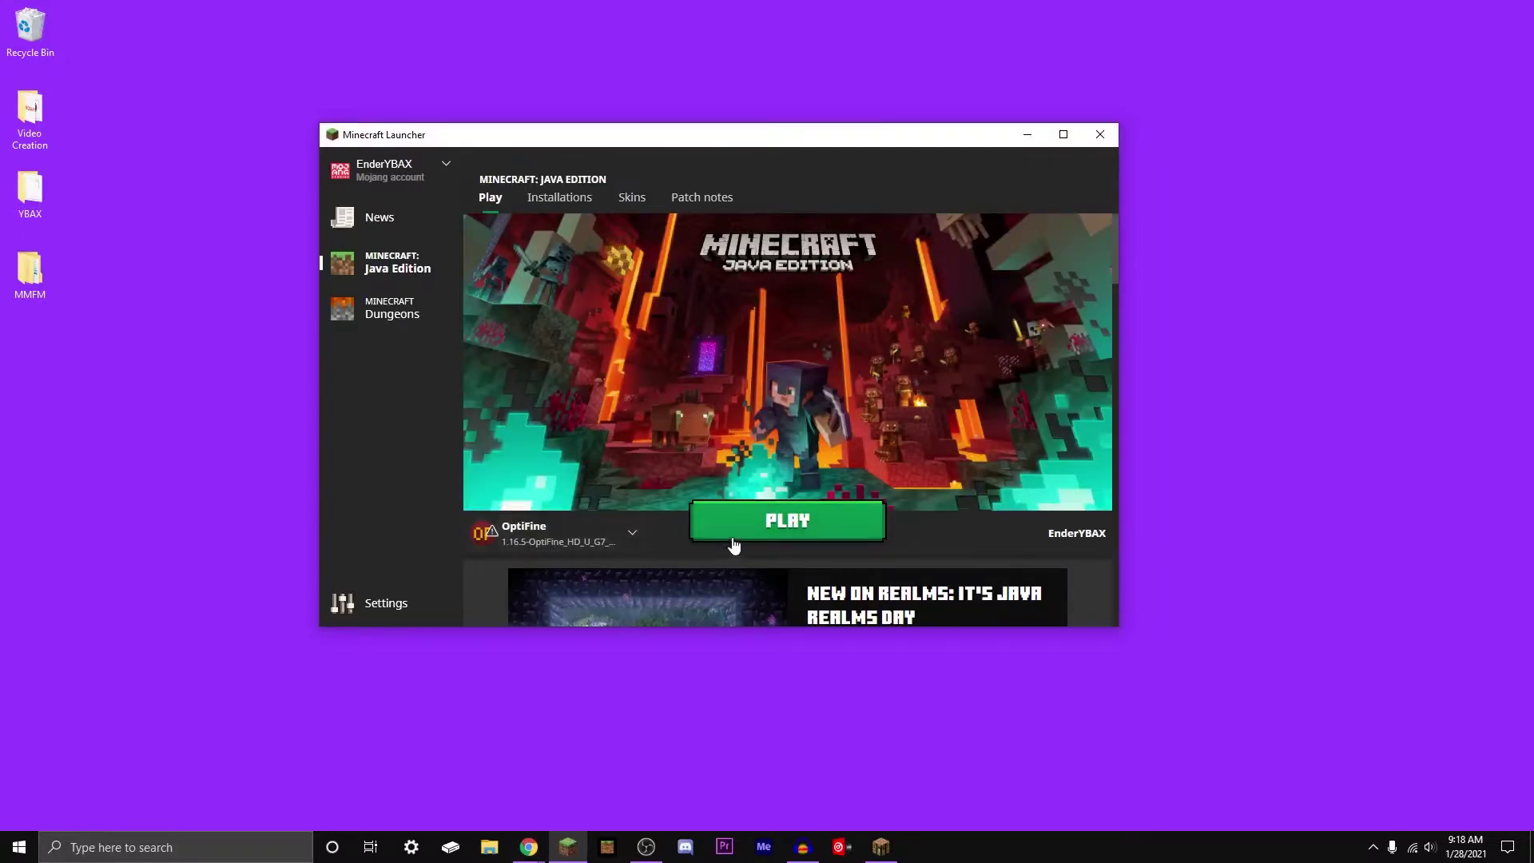
left_click(1110, 132)
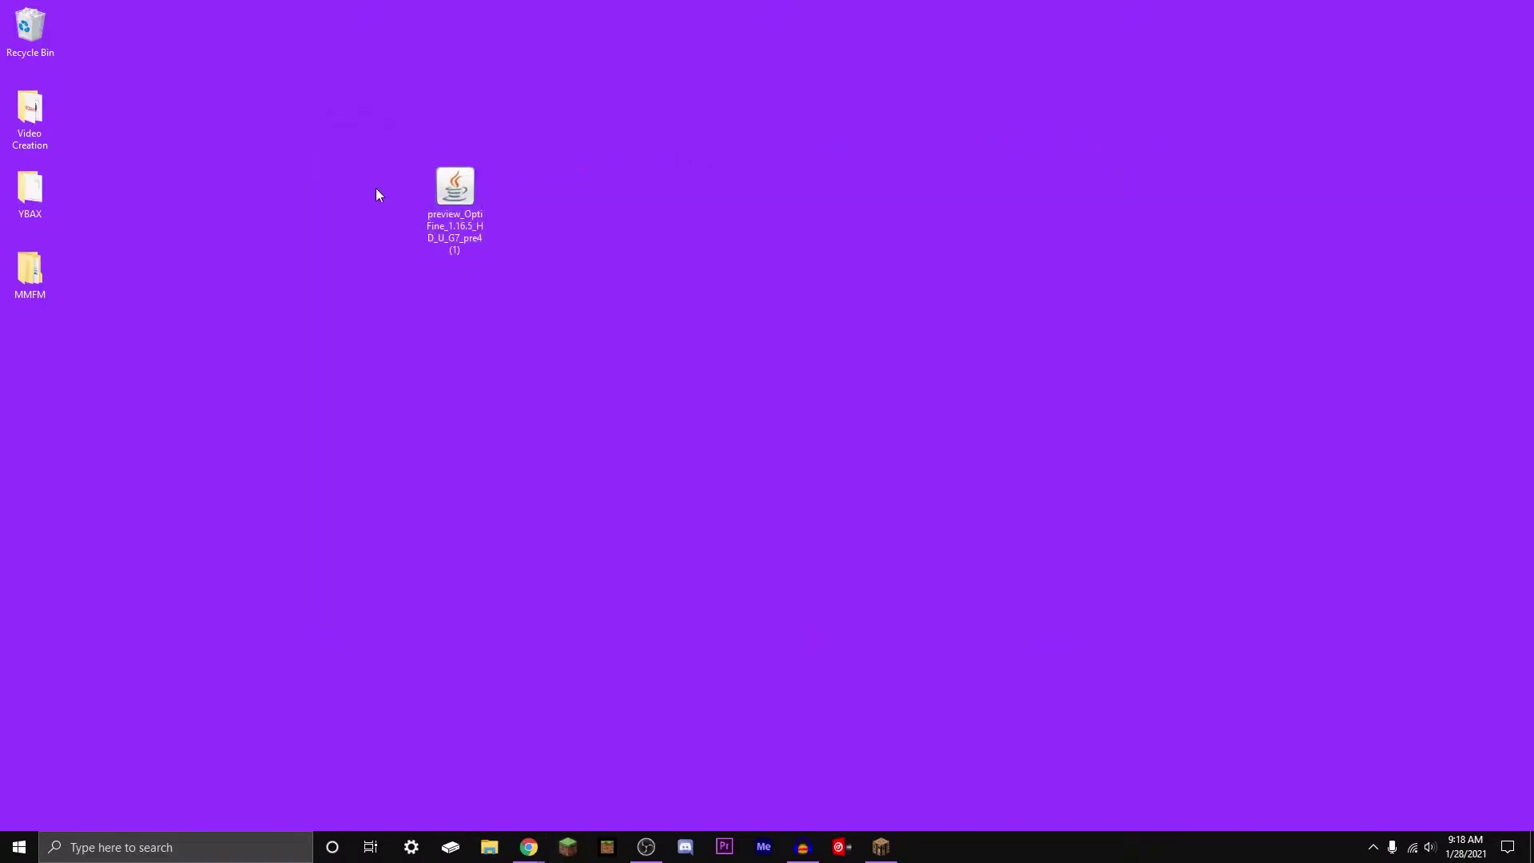
double_click(471, 197)
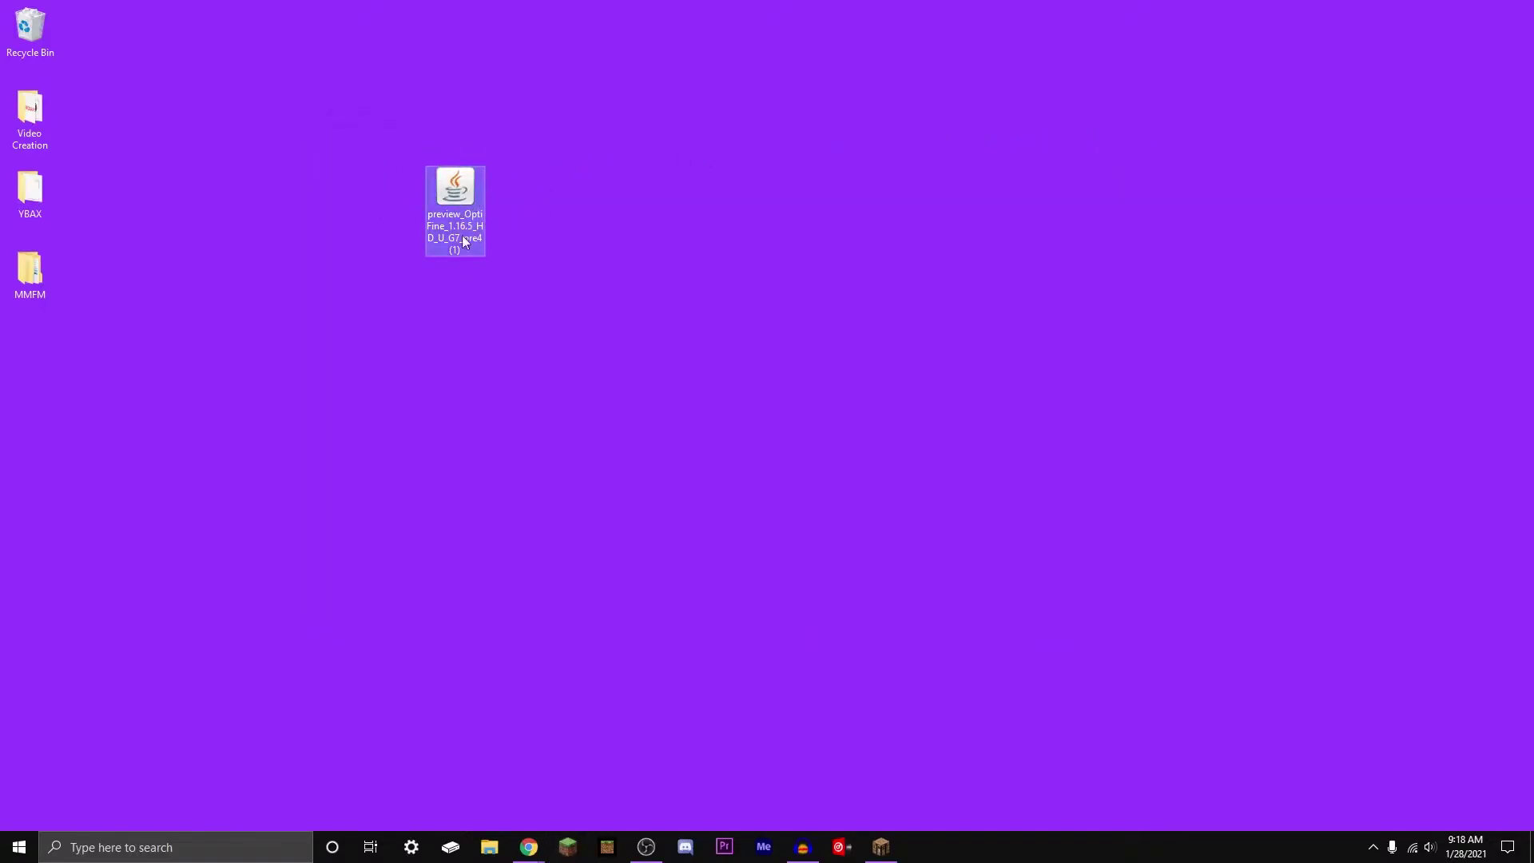
left_click(905, 350)
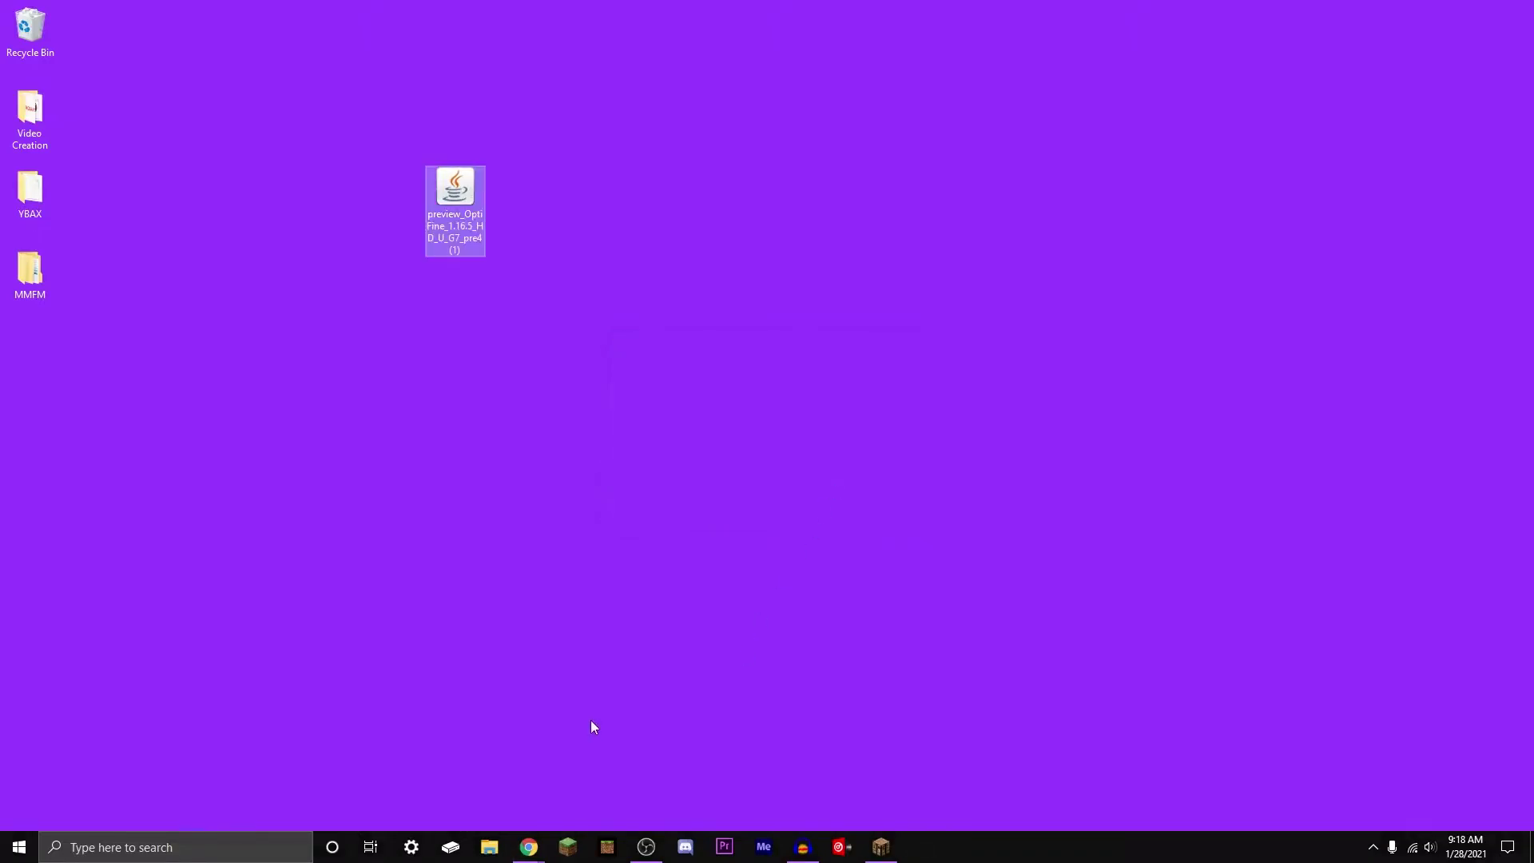
left_click(722, 531)
Switch to Chrome and look through the guides on installing Java for Minecraft and repairing .jar files with Jarfix.
left_click(529, 847)
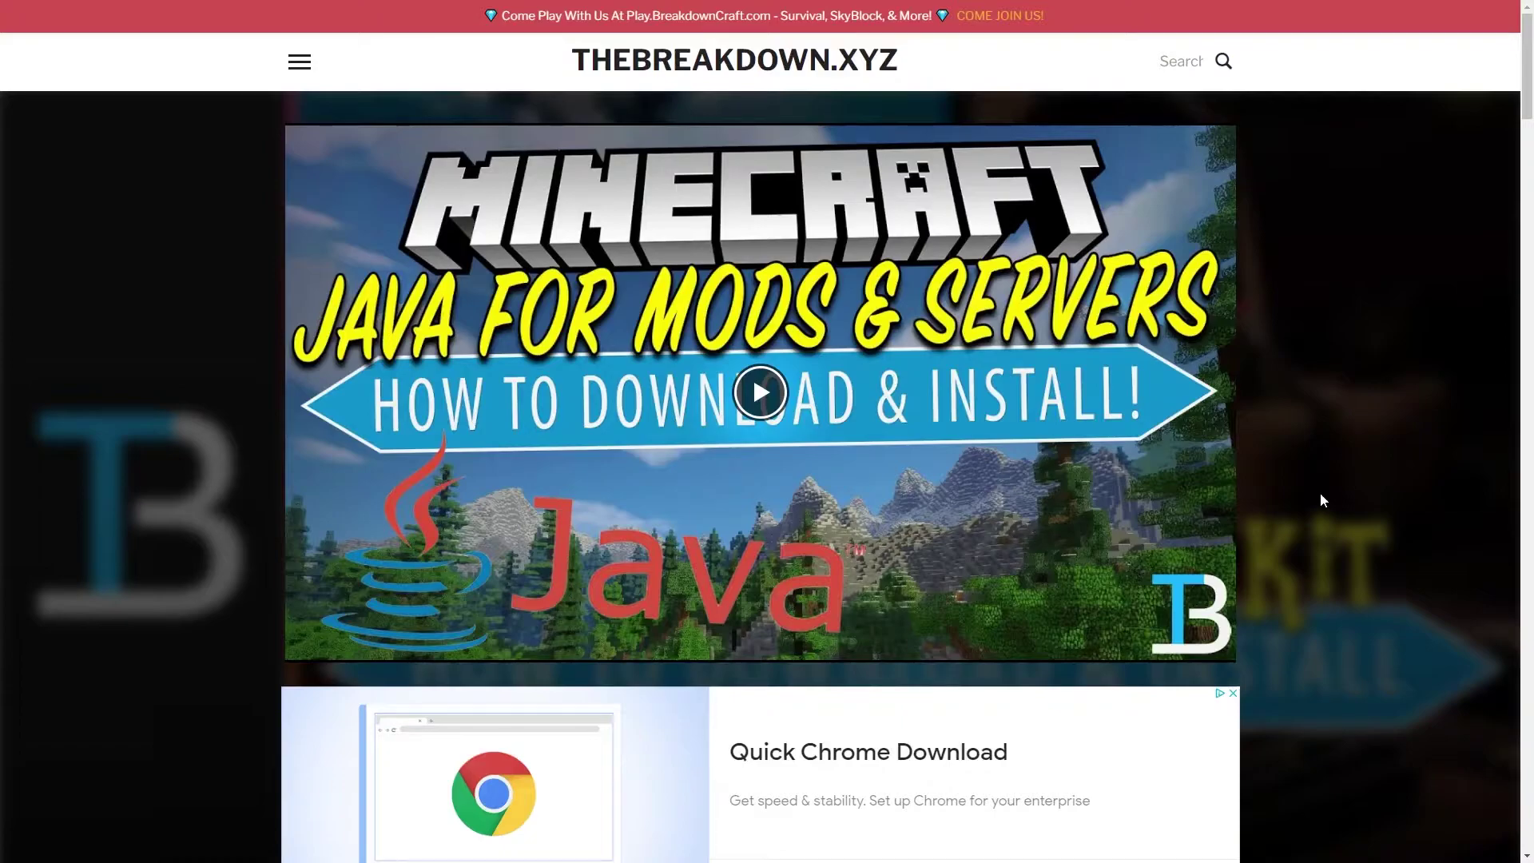
scroll(1321, 479, "down", 9)
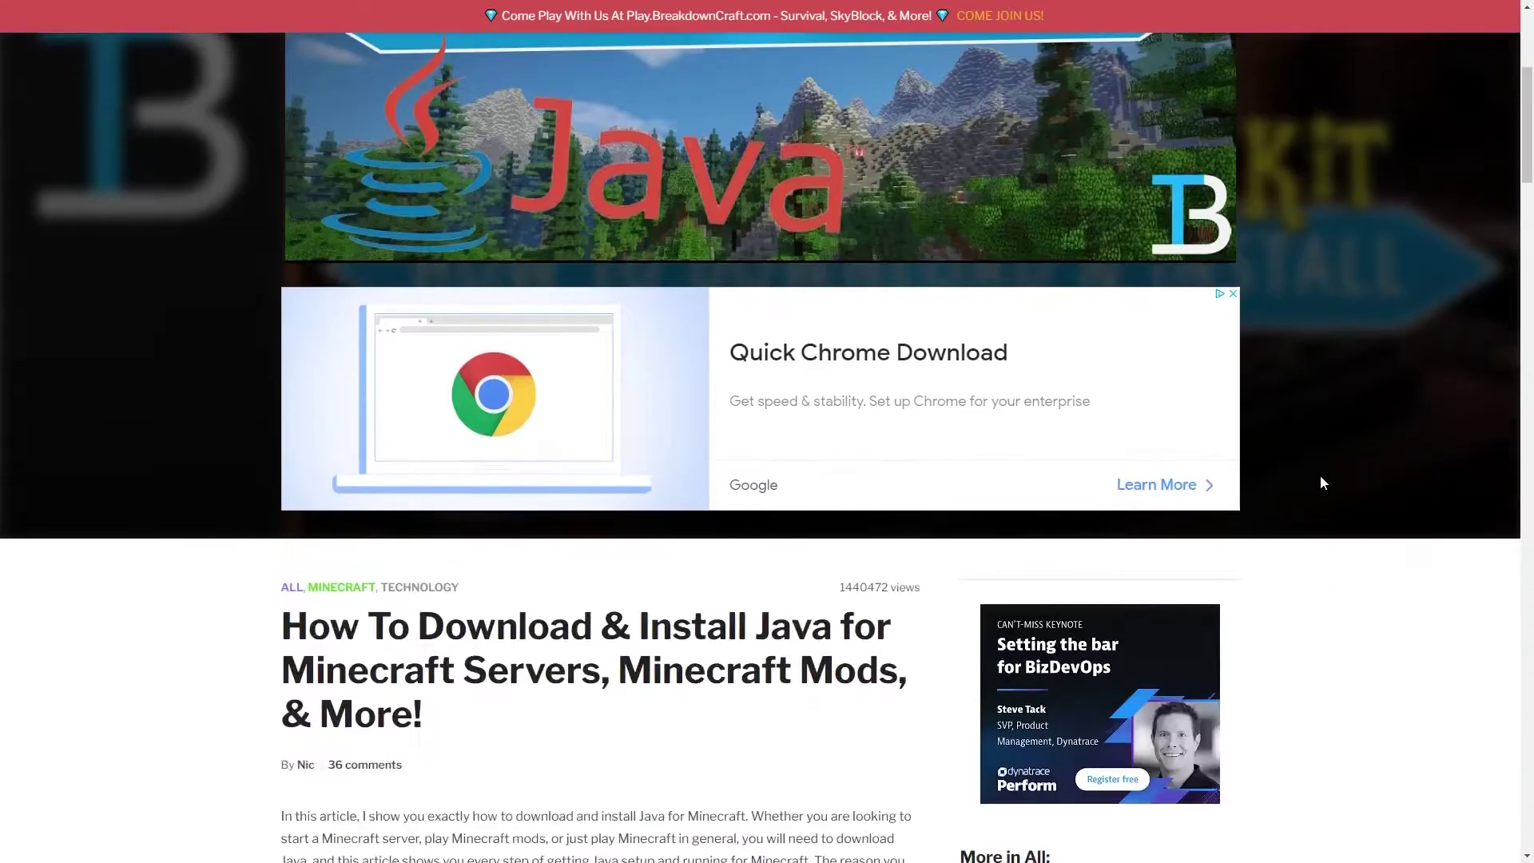
scroll(1321, 480, "down", 3)
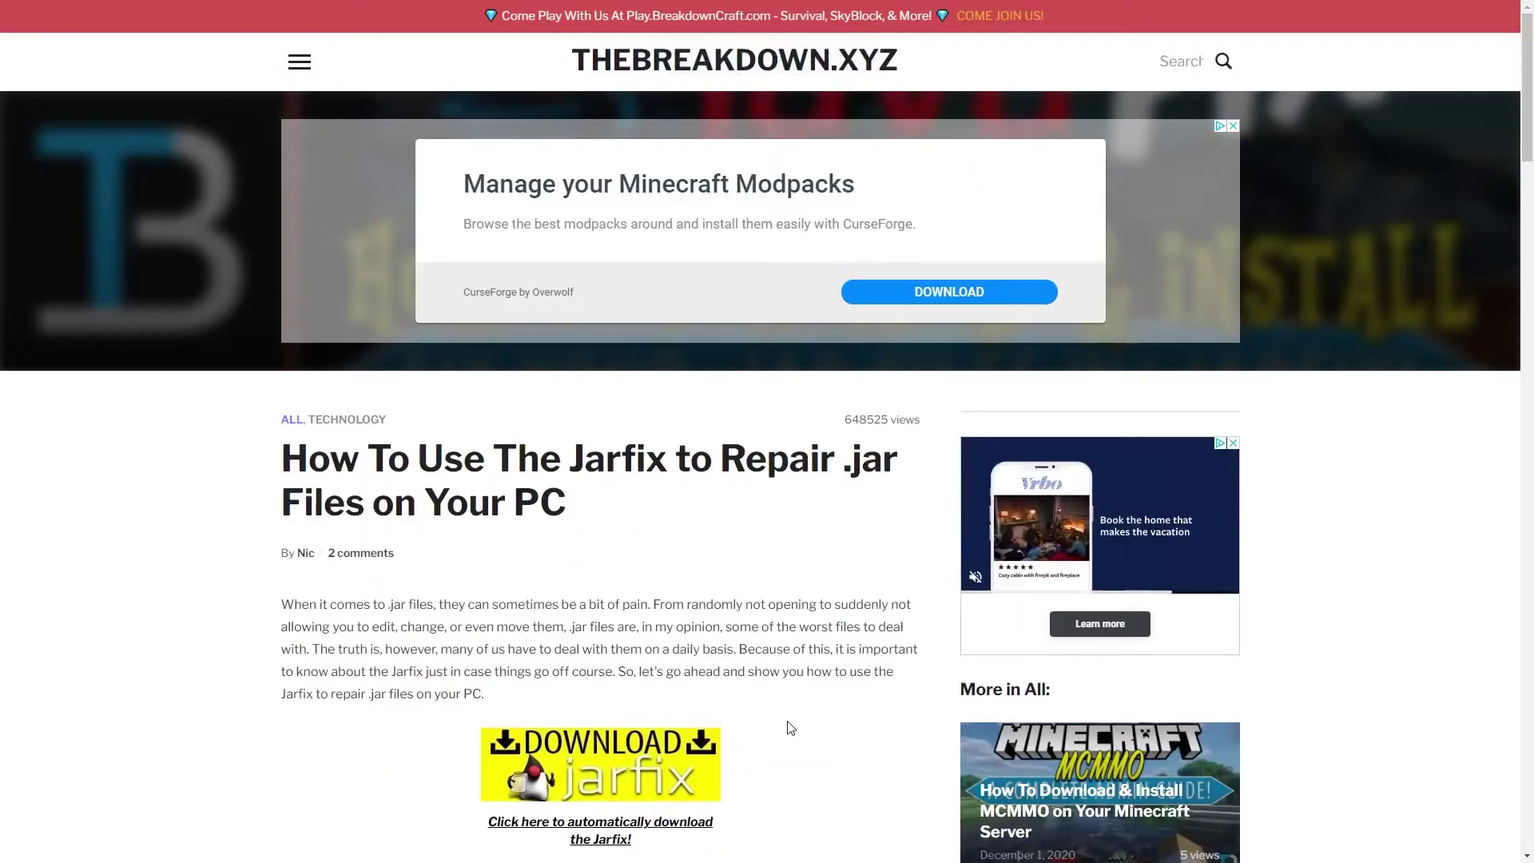
scroll(790, 727, "down", 3)
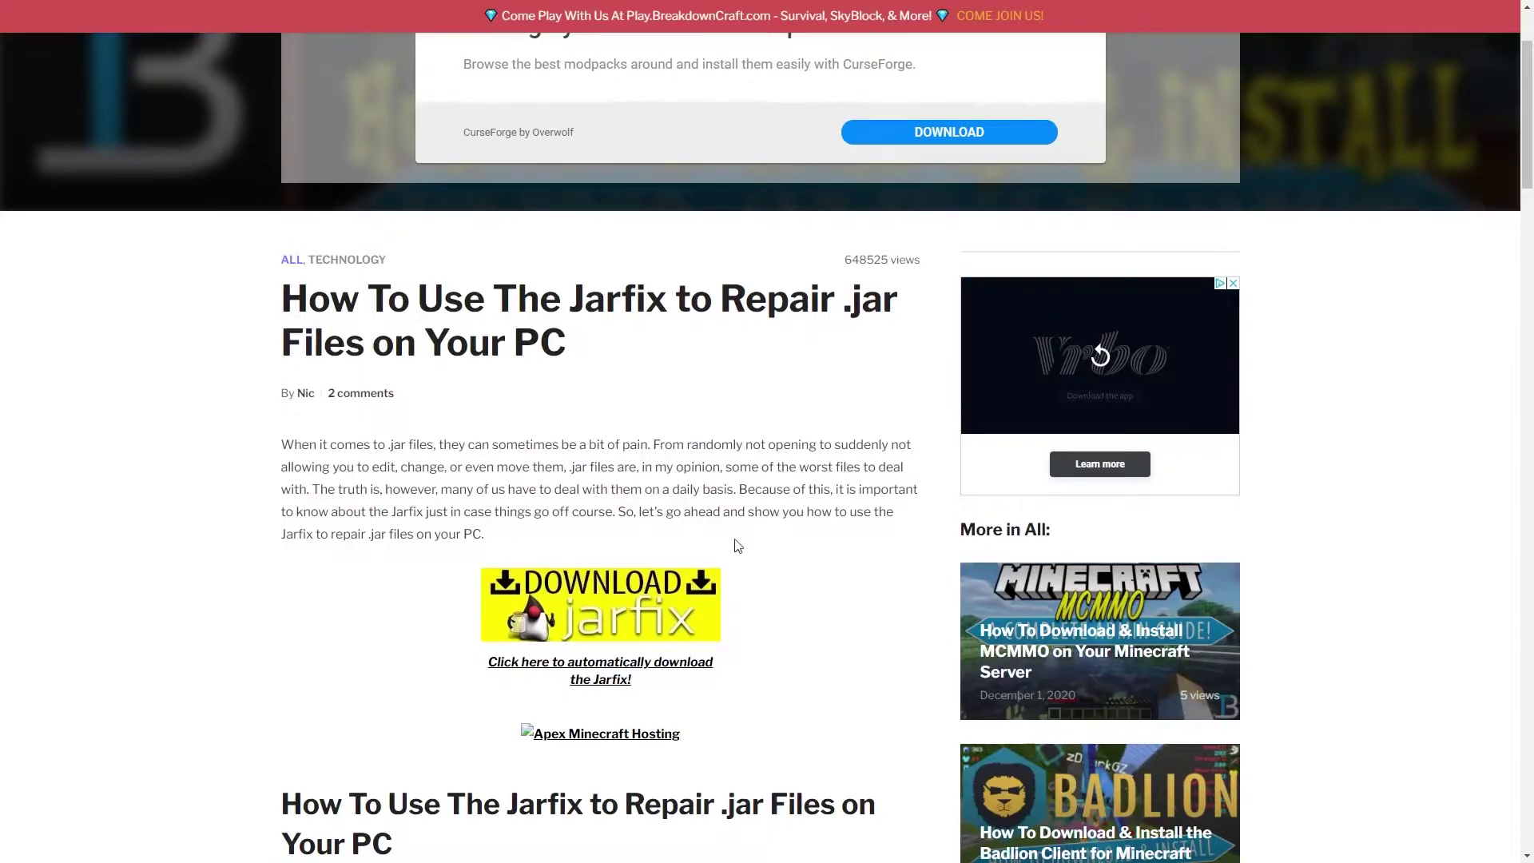
scroll(655, 372, "down", 3)
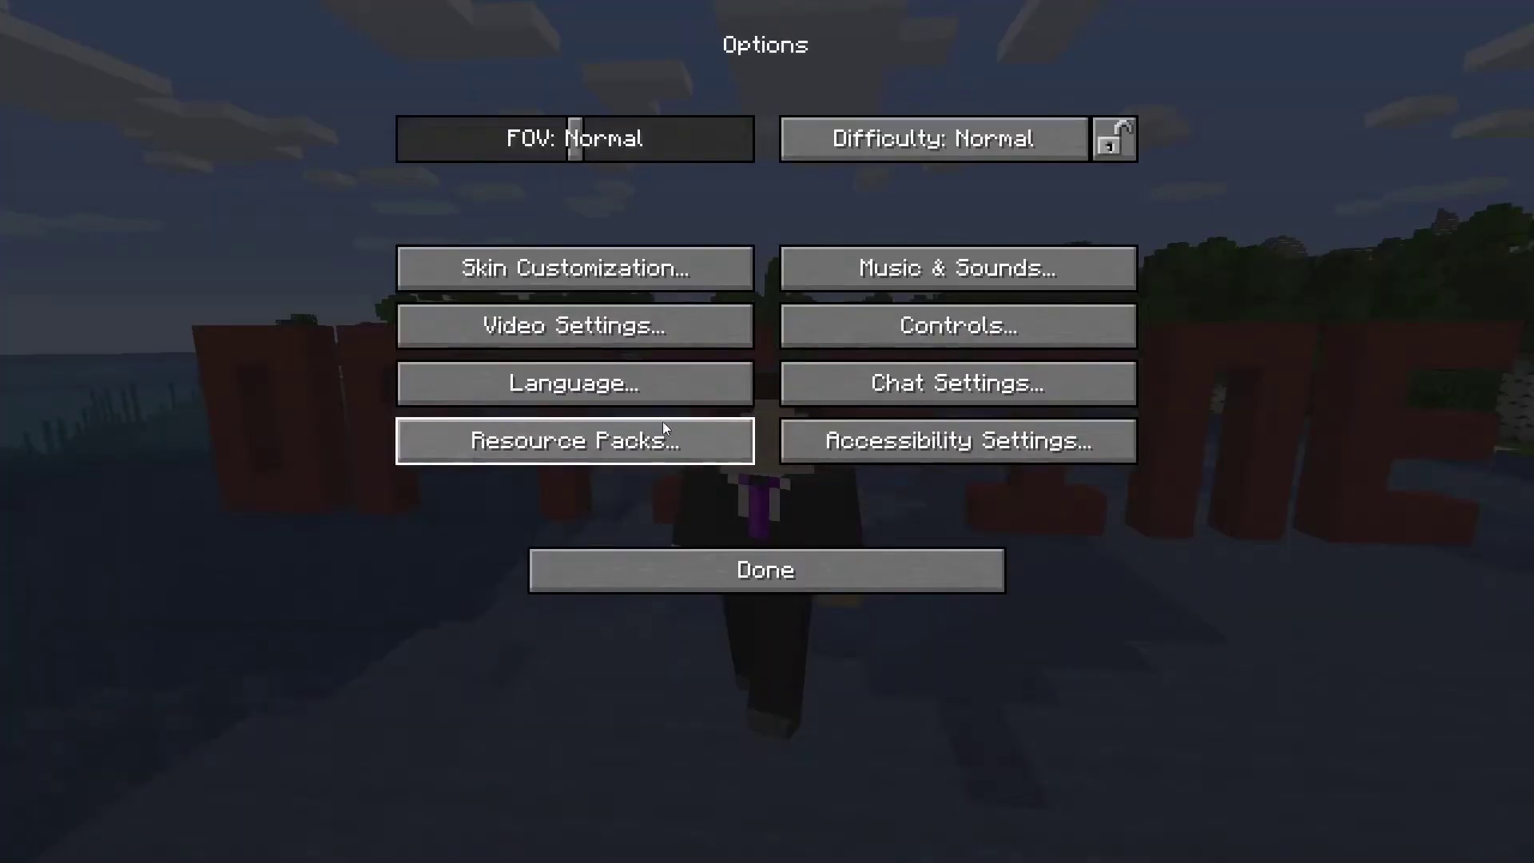
Switch to Minecraft and view the shader options within the video settings.
left_click(588, 323)
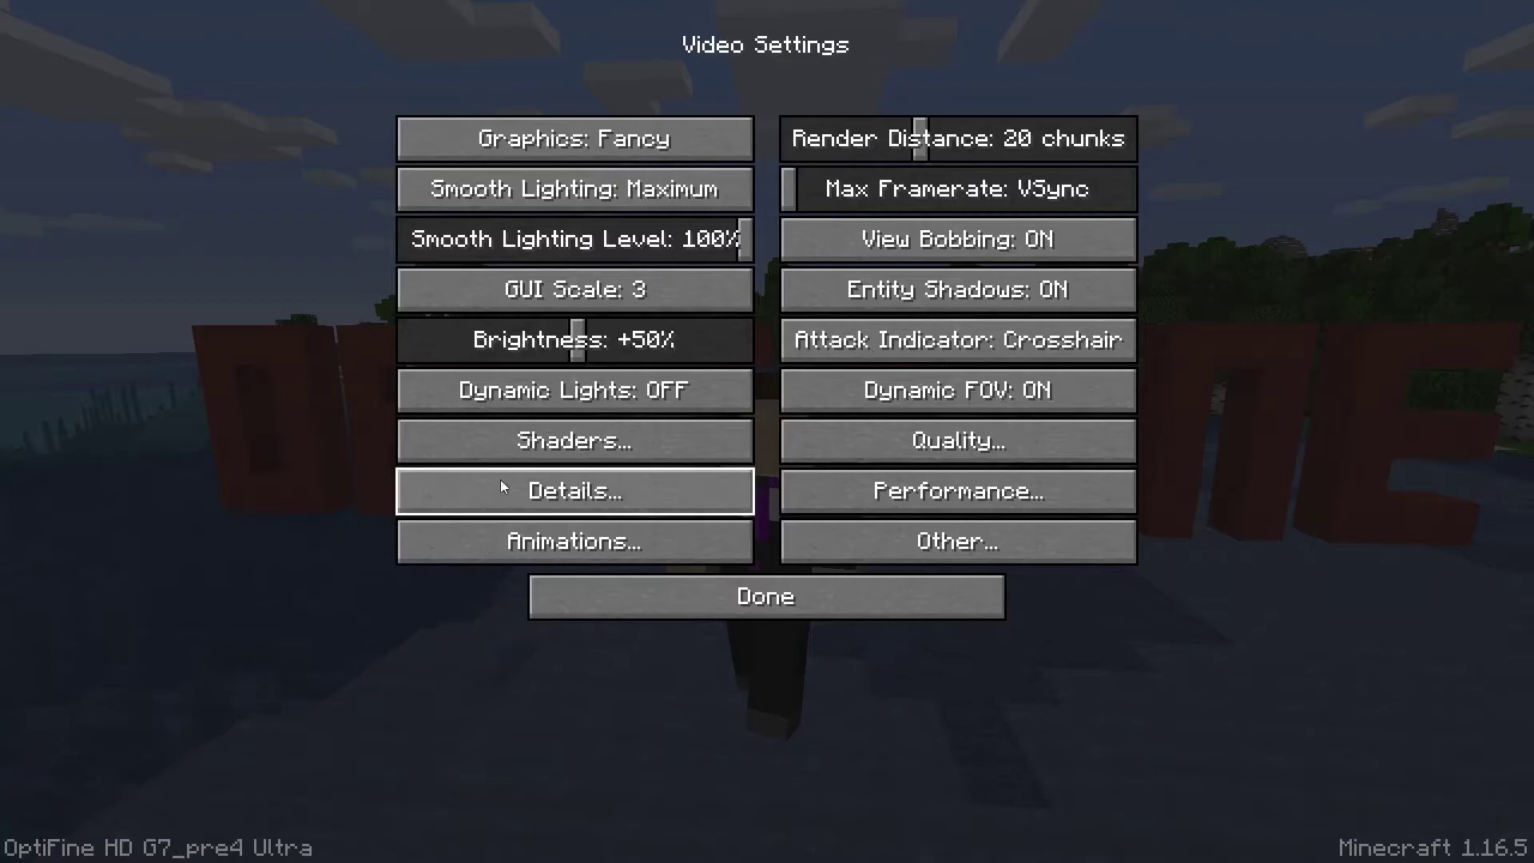
left_click(519, 444)
left_click(767, 808)
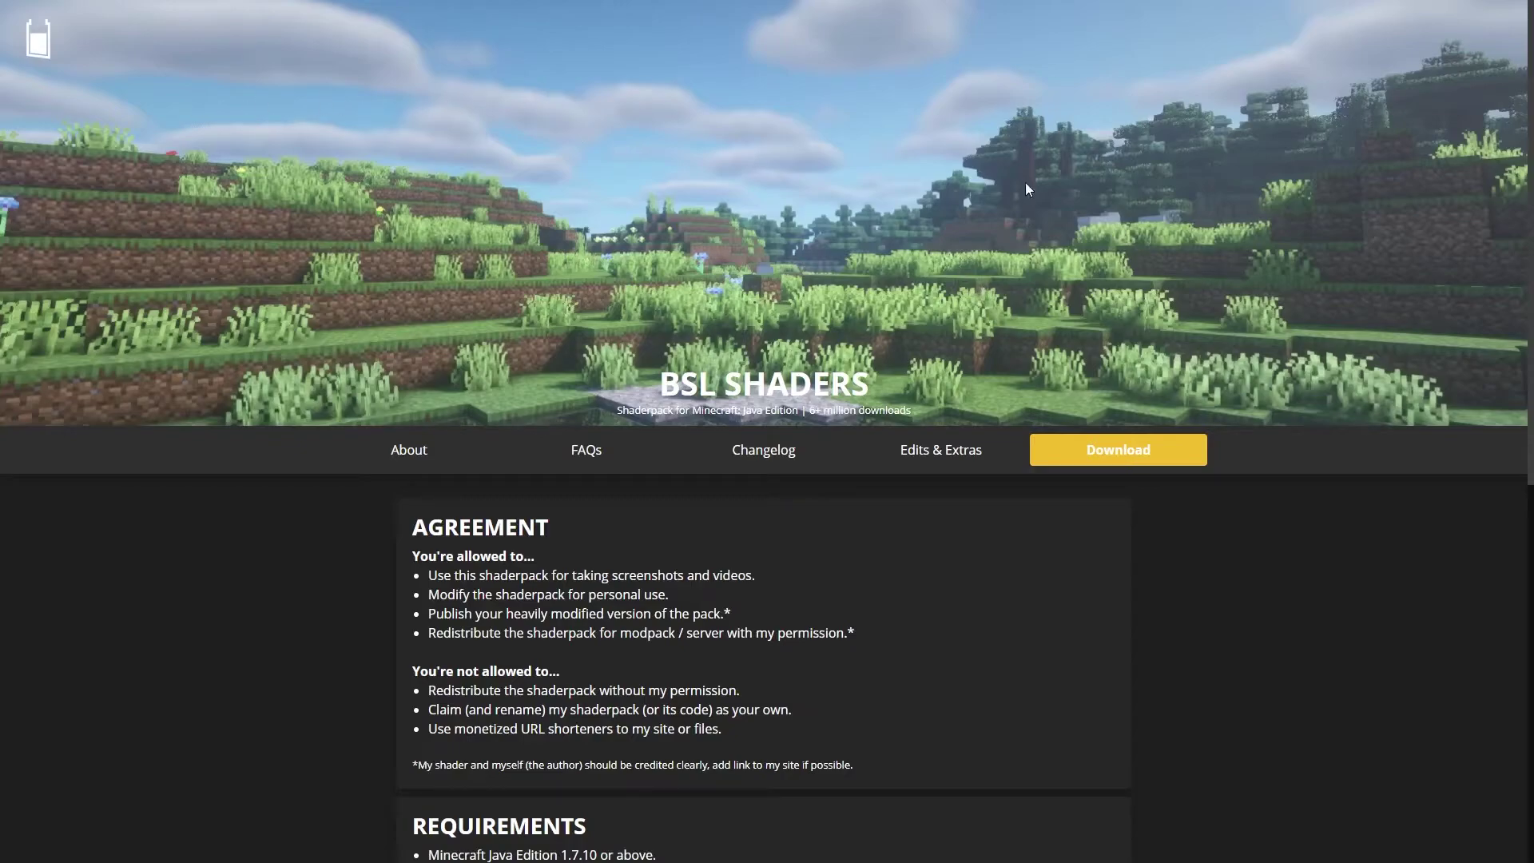
Review the agreement, requirements and installation notes on the BSL Shaders page and locate the BSL v7.2.01 pre 2 download.
scroll(1027, 188, "down", 2)
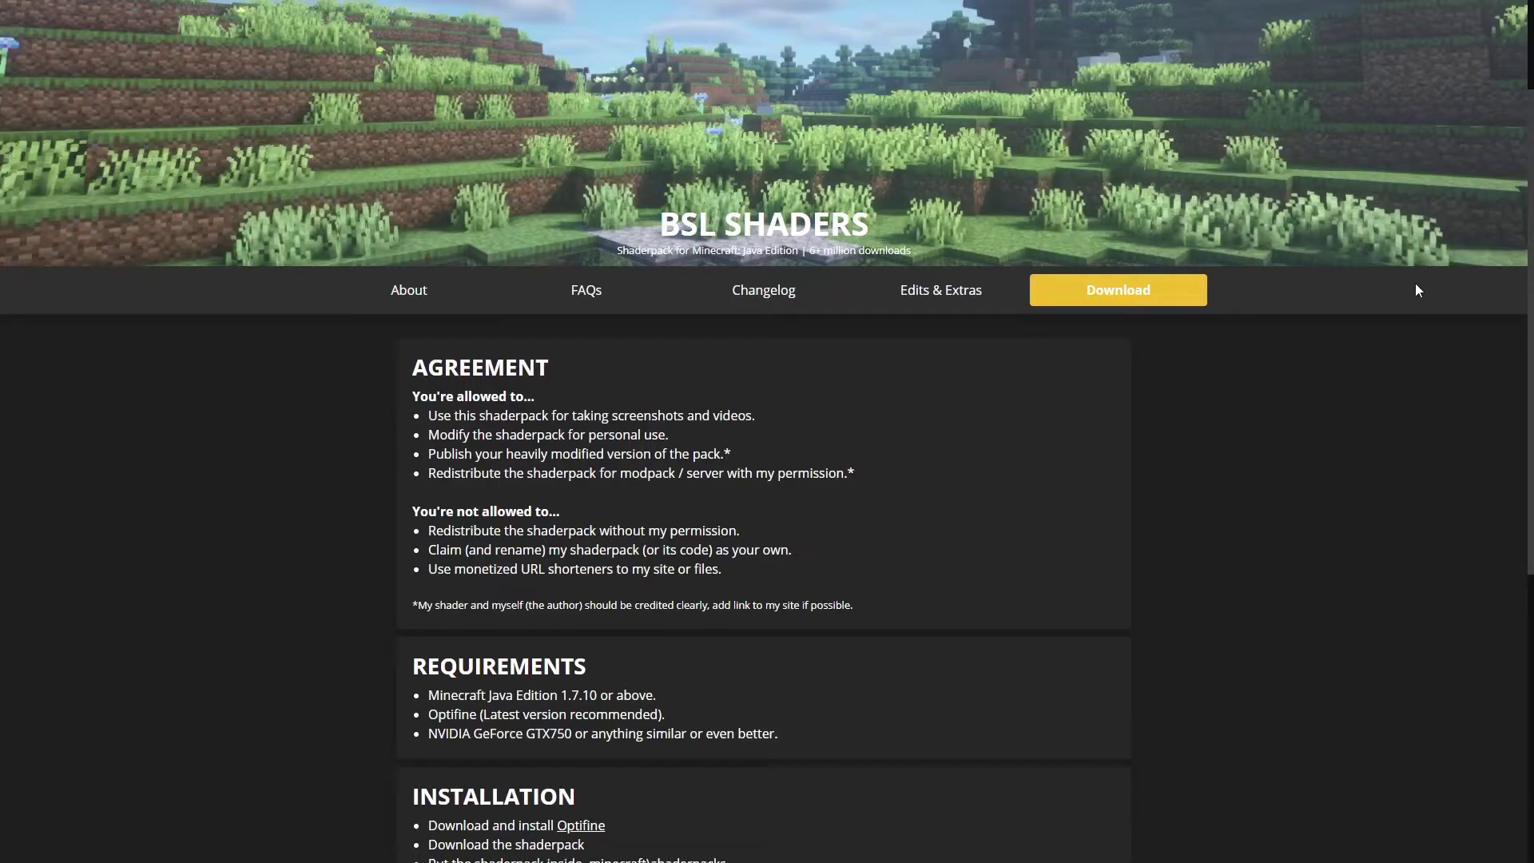
scroll(1250, 423, "down", 3)
scroll(1251, 436, "up", 1)
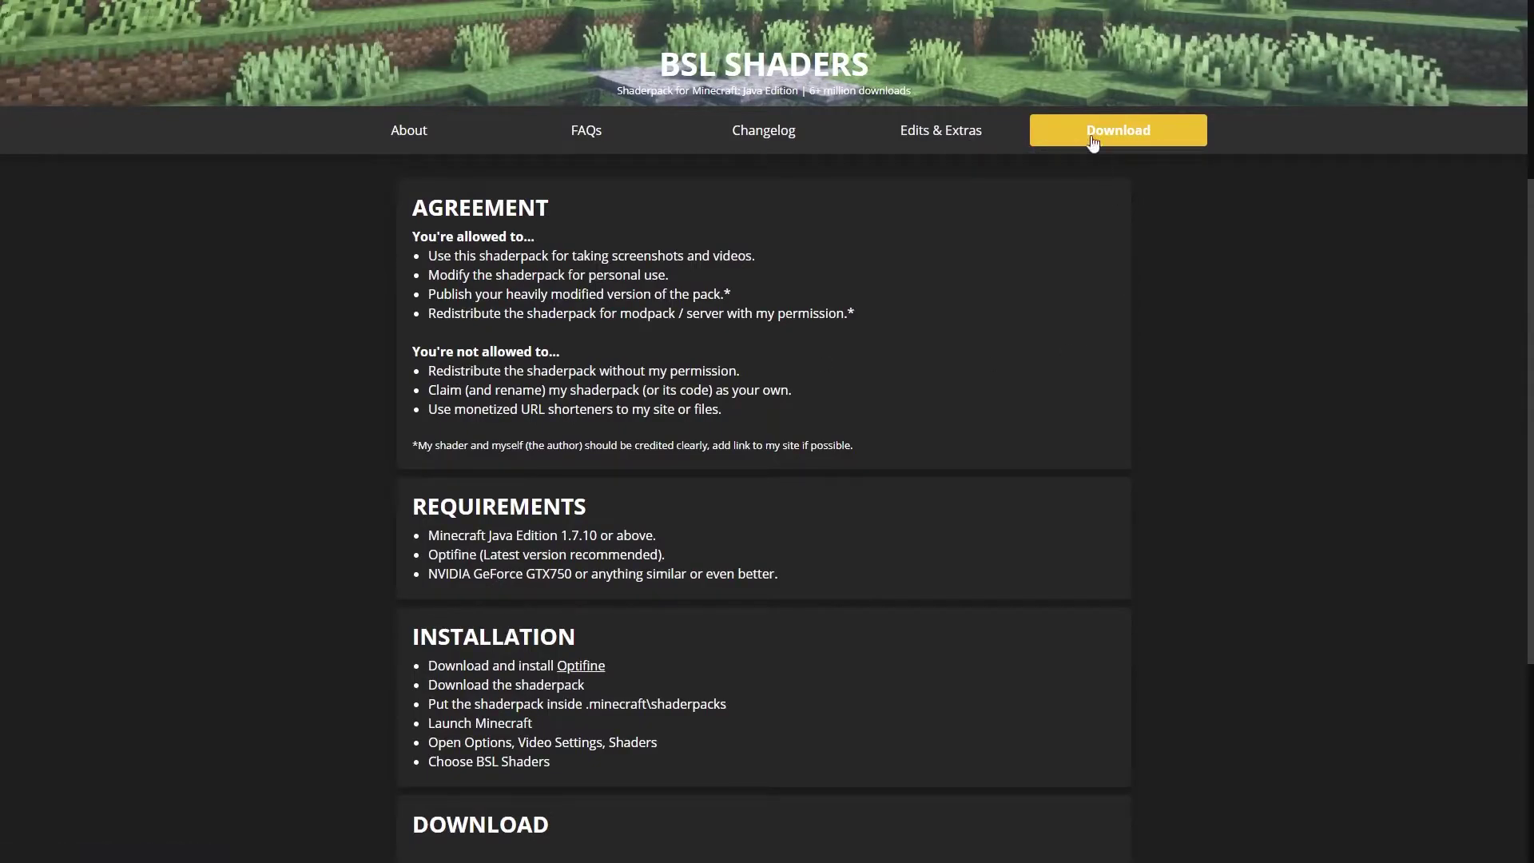
scroll(885, 319, "down", 5)
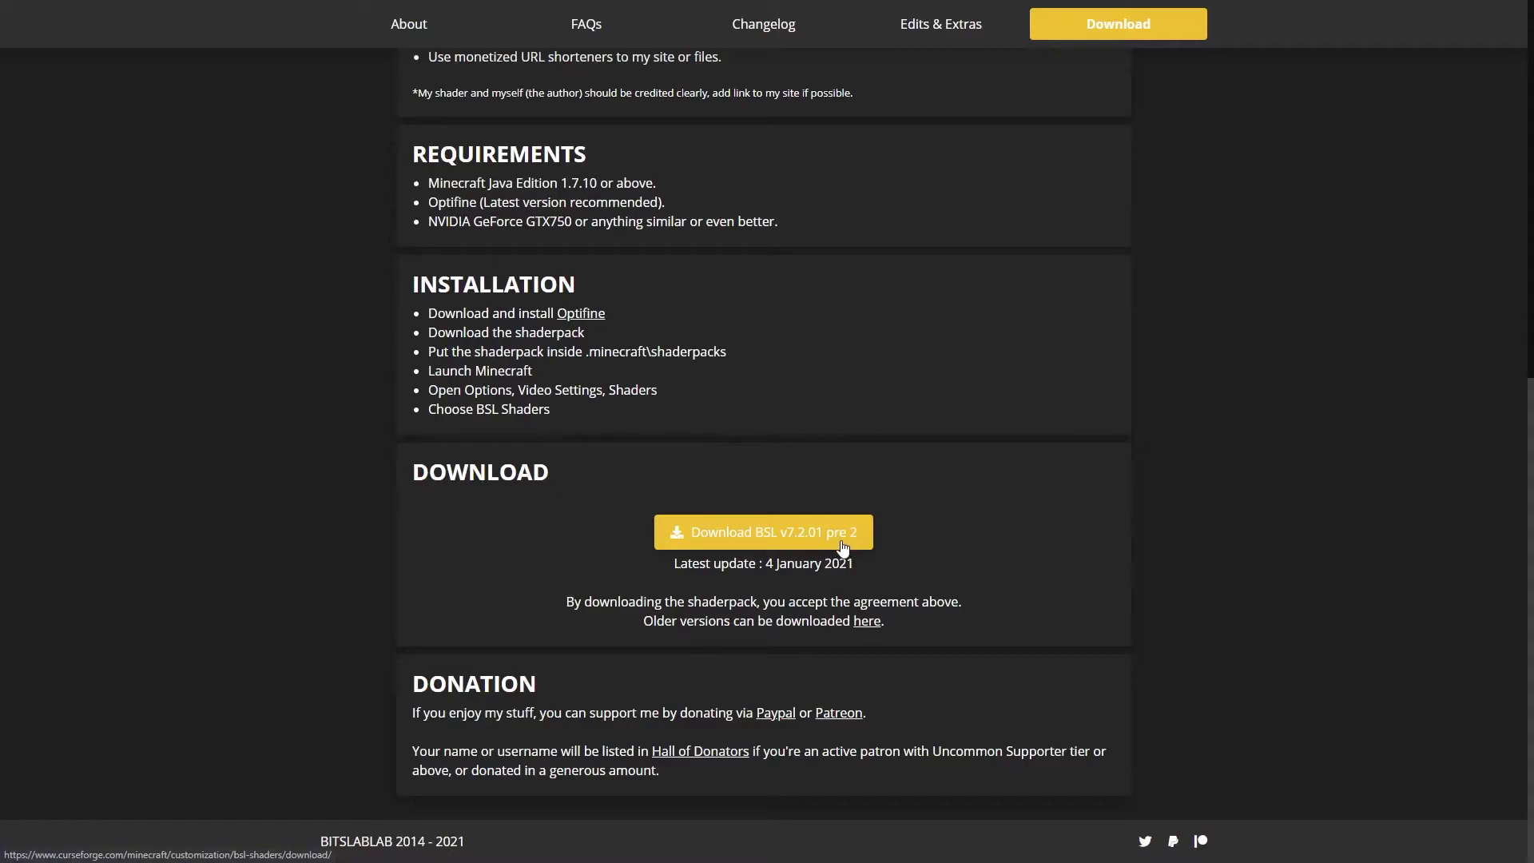
Download the BSL v7.2.01 pre 2 shader pack from the BSL Shaders page.
left_click_drag(764, 564, 833, 564)
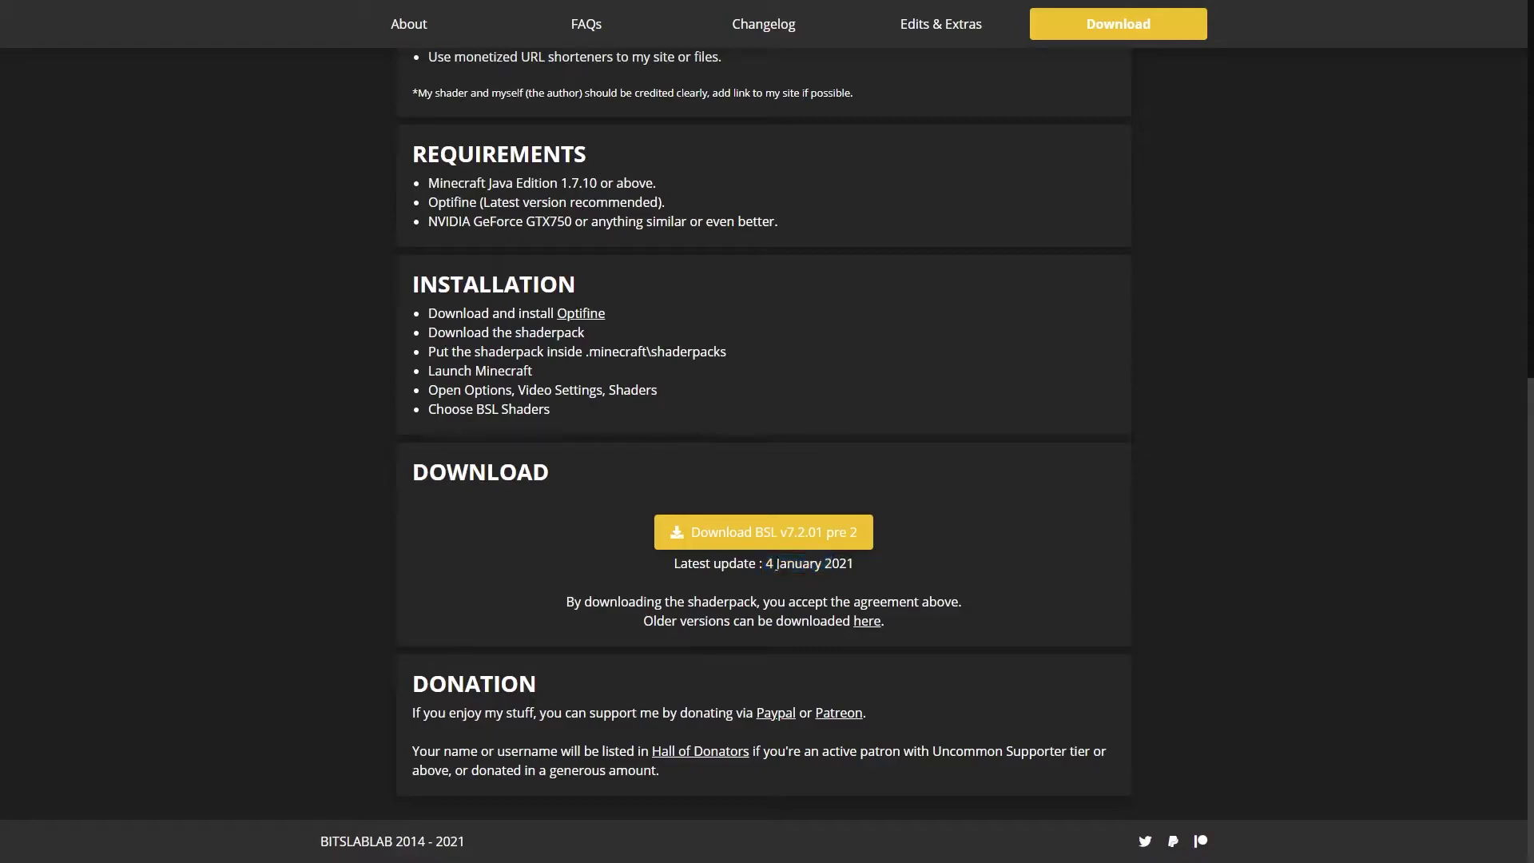
left_click(746, 534)
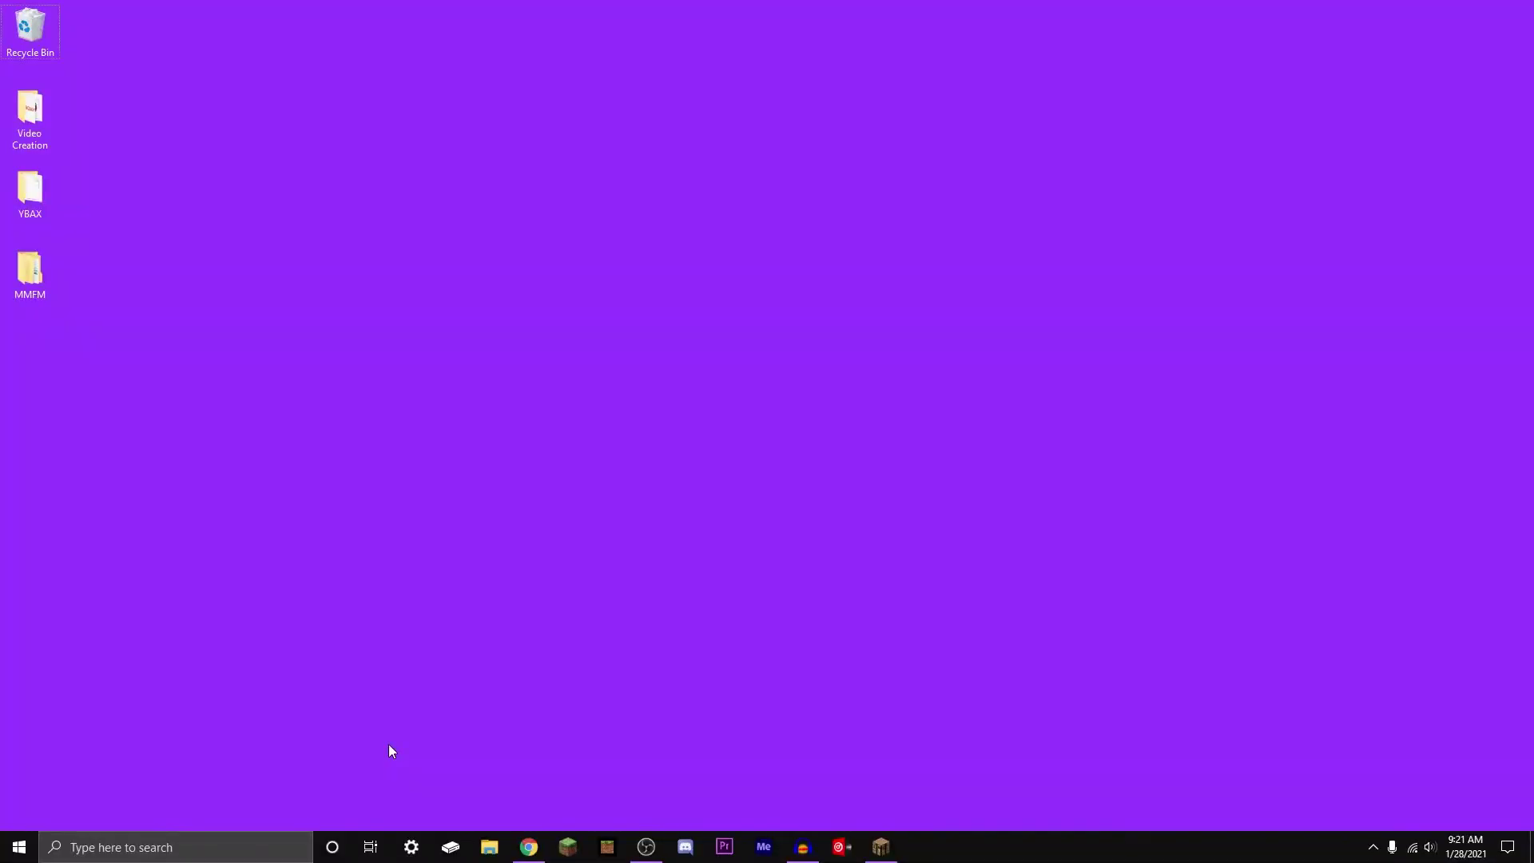
Open the .minecraft folder by running %appdata%\.minecraft, and go into its shaderpacks folder.
key("super+r")
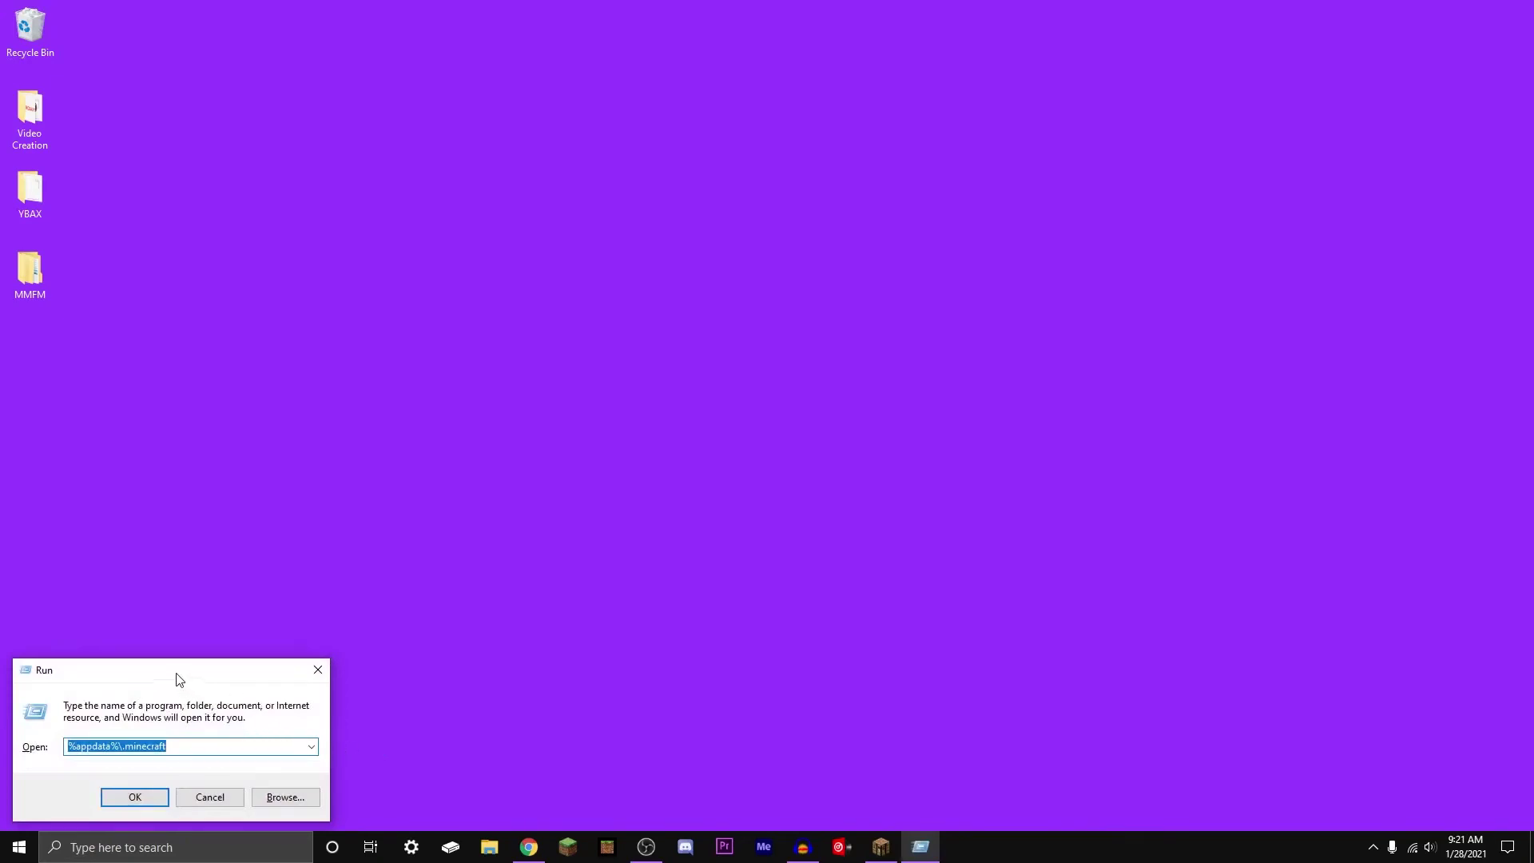
left_click_drag(178, 675, 756, 289)
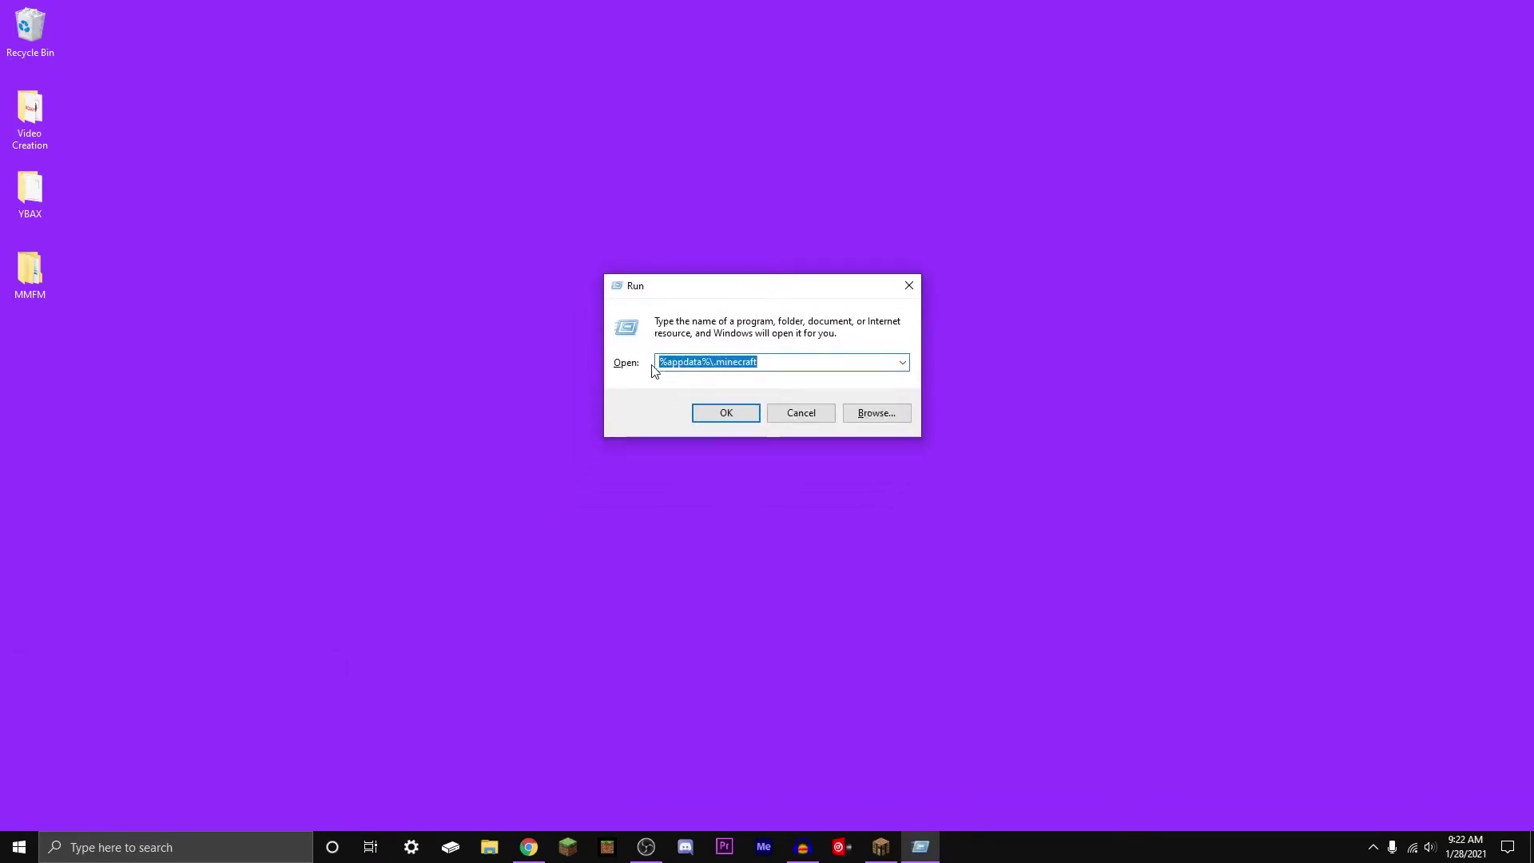
left_click(727, 413)
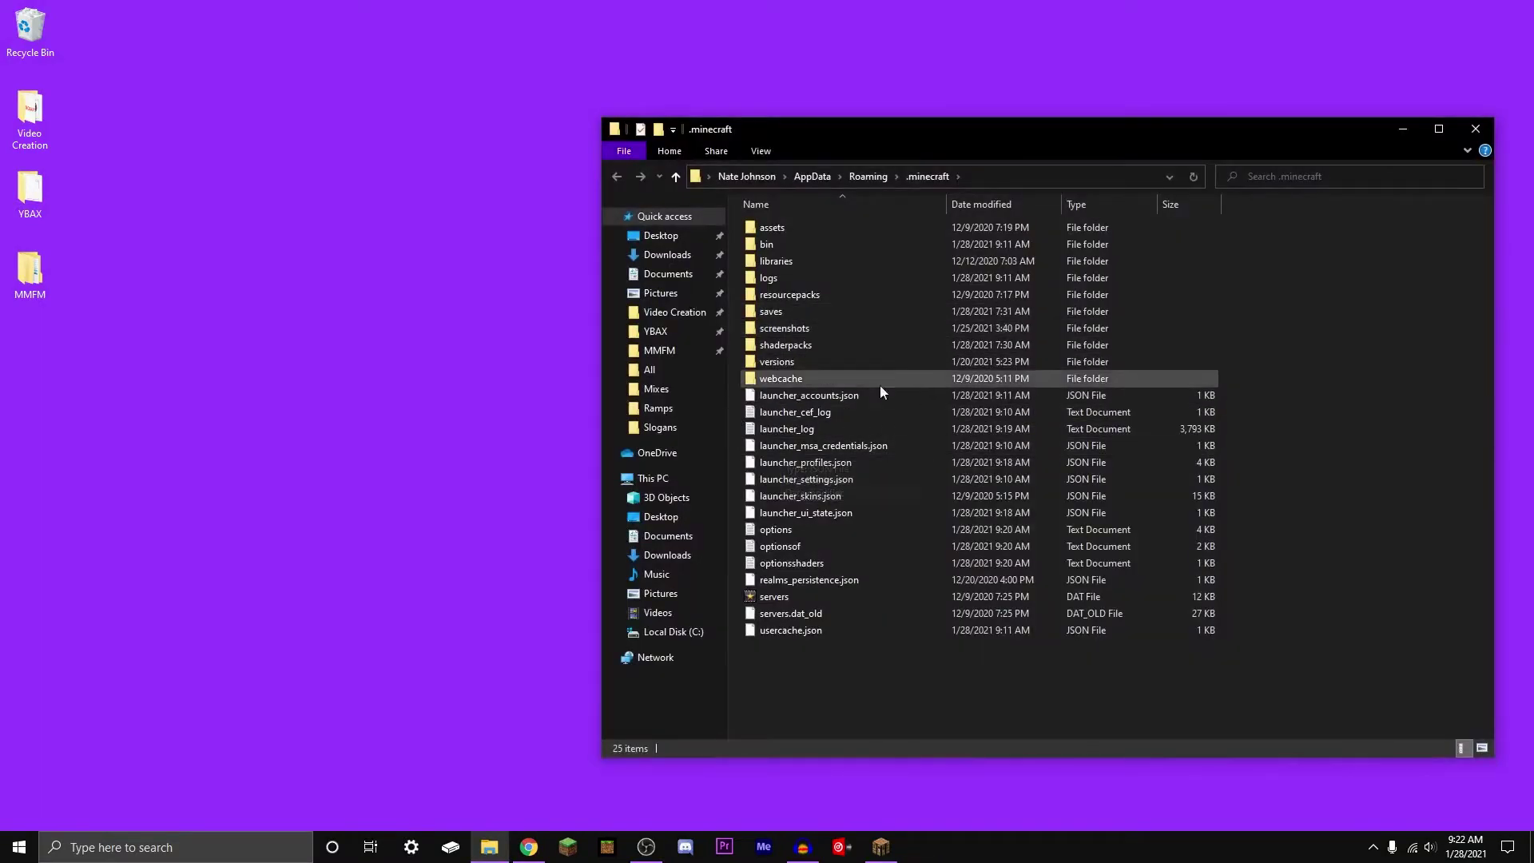
left_click_drag(947, 140, 719, 137)
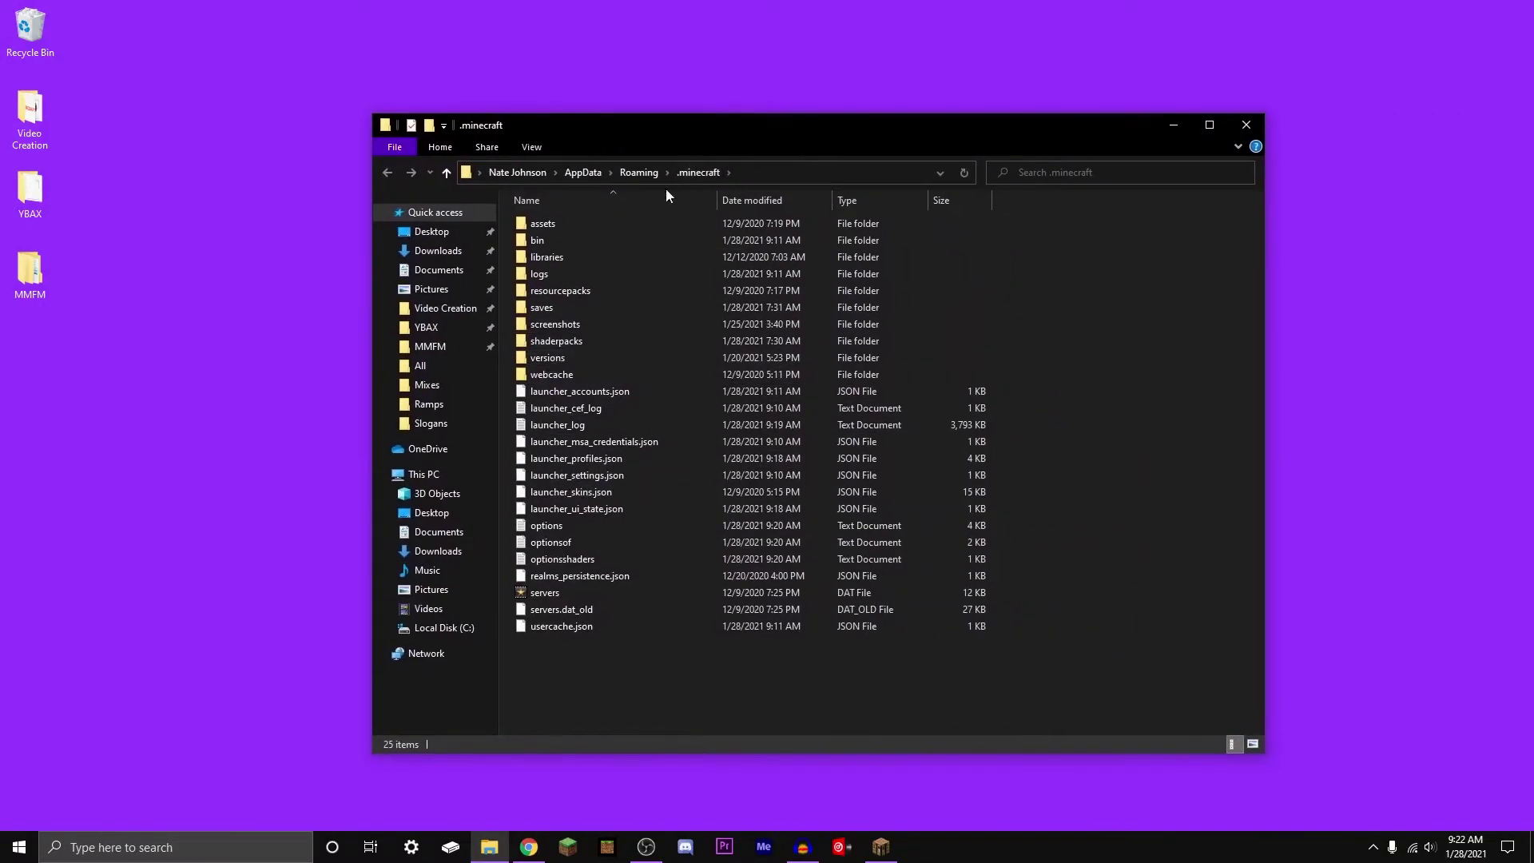
double_click(560, 343)
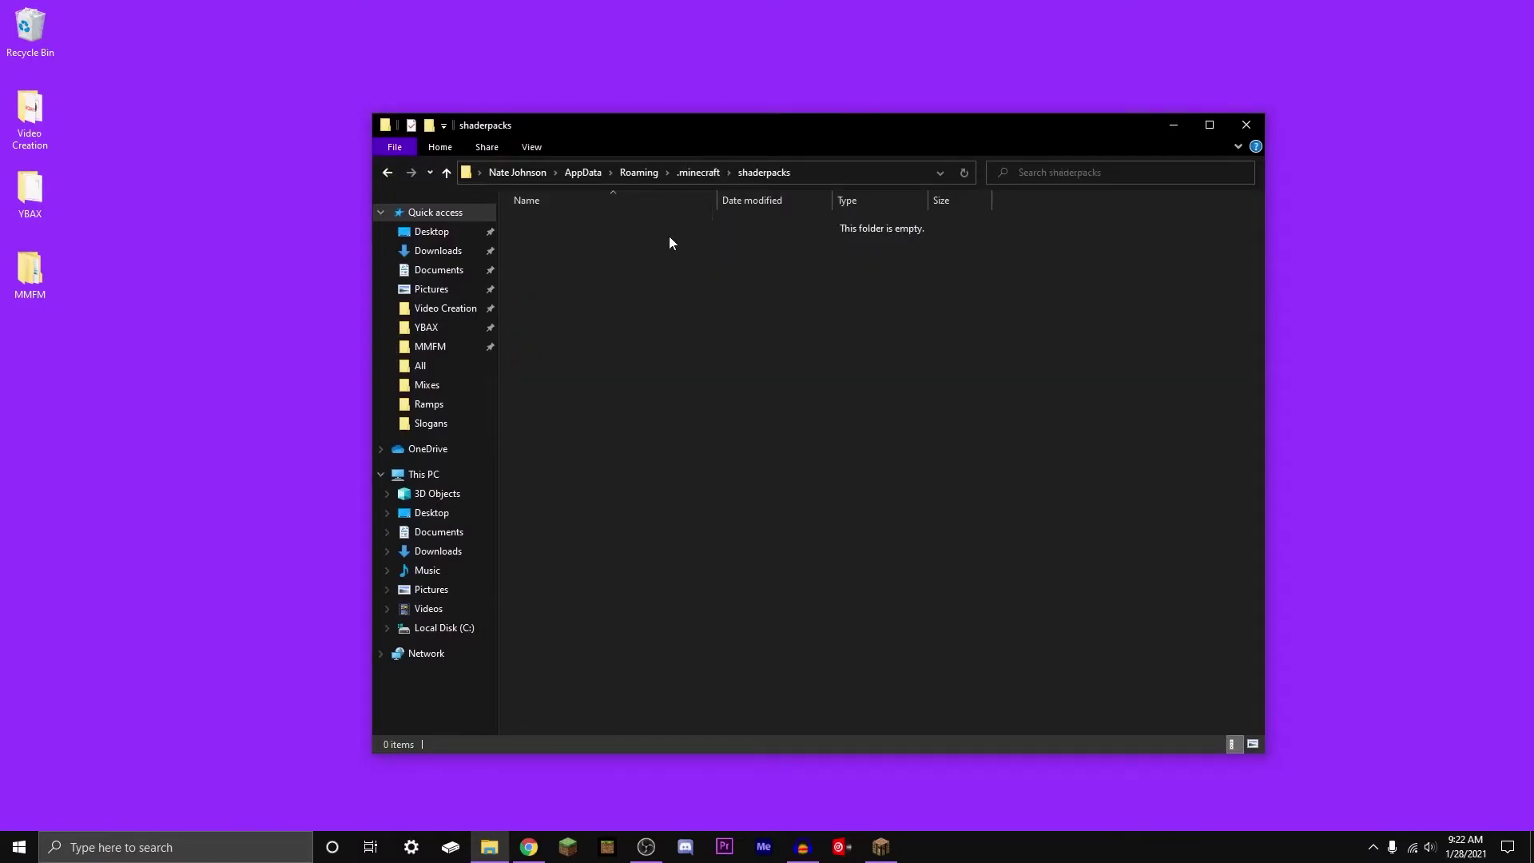
Open the Downloads folder in a second window and move the BSL_v7.2.01pre2 zip file into the shaderpacks folder.
key("super+e")
left_click_drag(650, 155, 946, 148)
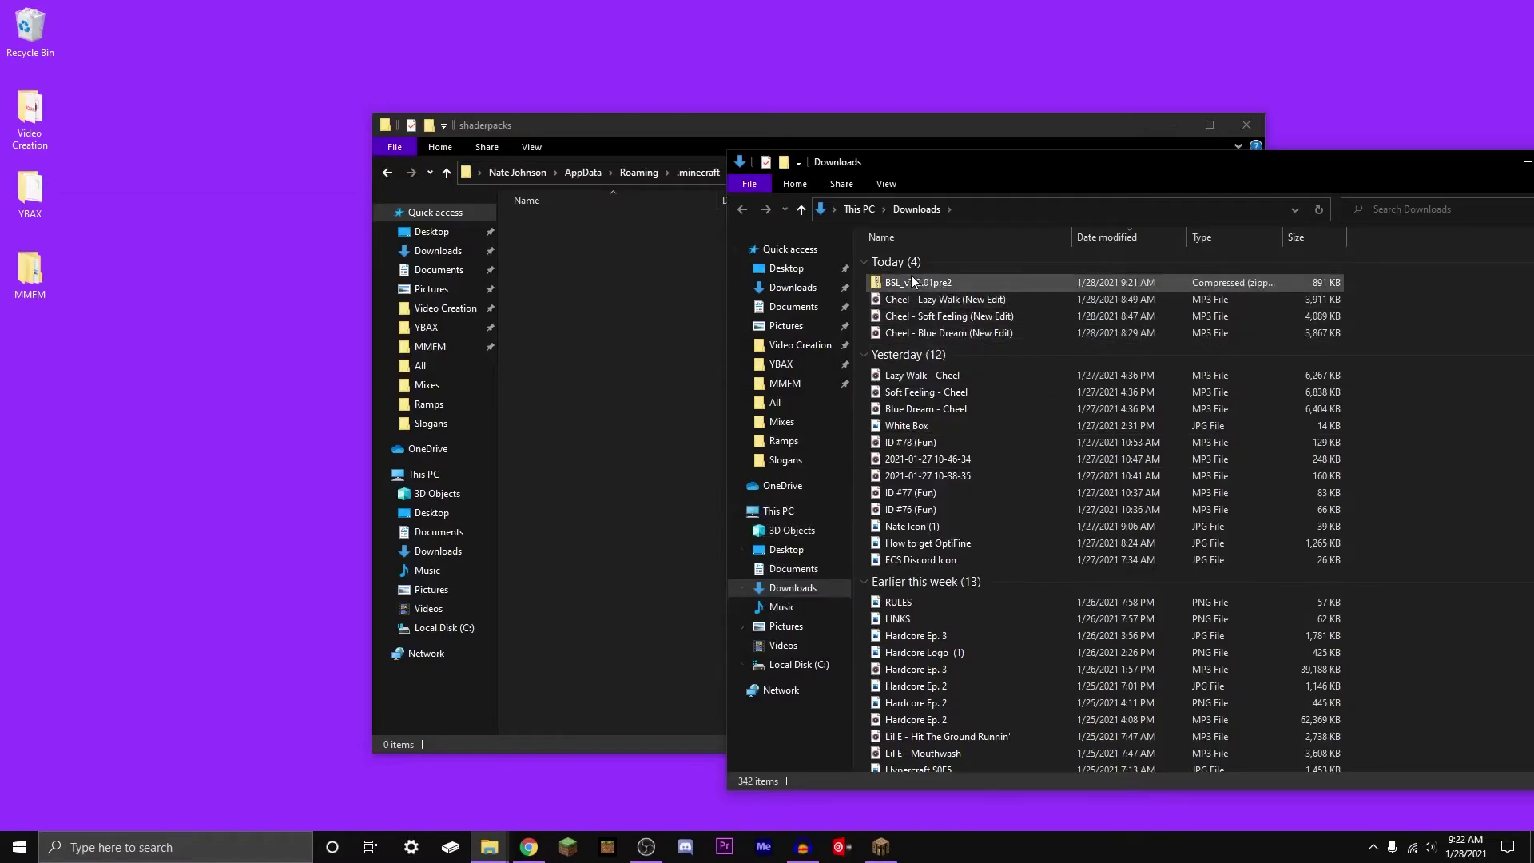
left_click_drag(909, 277, 573, 254)
double_click(567, 224)
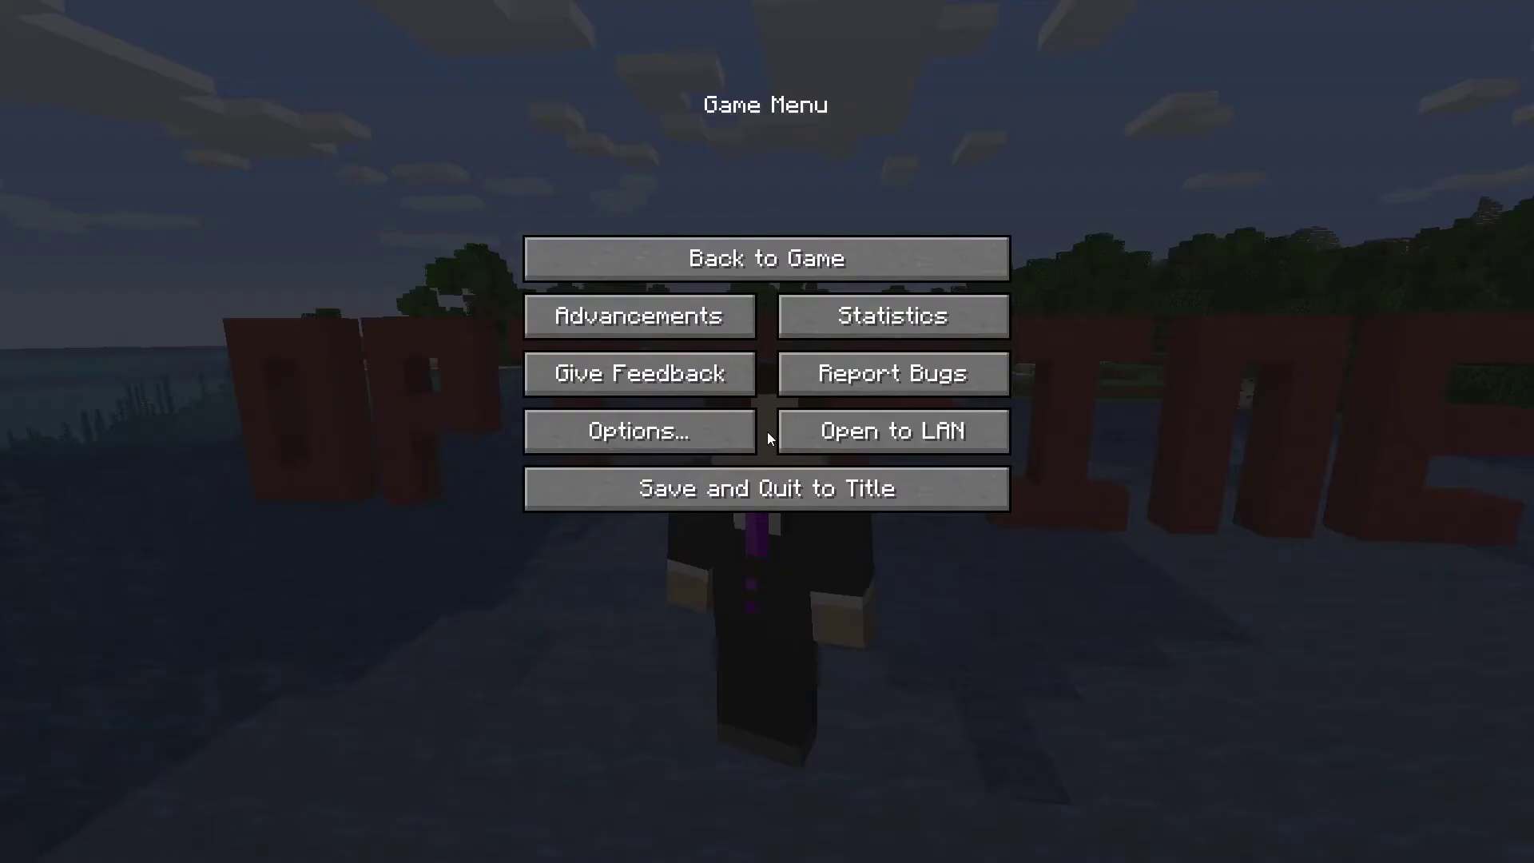
Switch to Minecraft and open the shader pack list within the video settings.
left_click(698, 436)
left_click(627, 328)
left_click(613, 438)
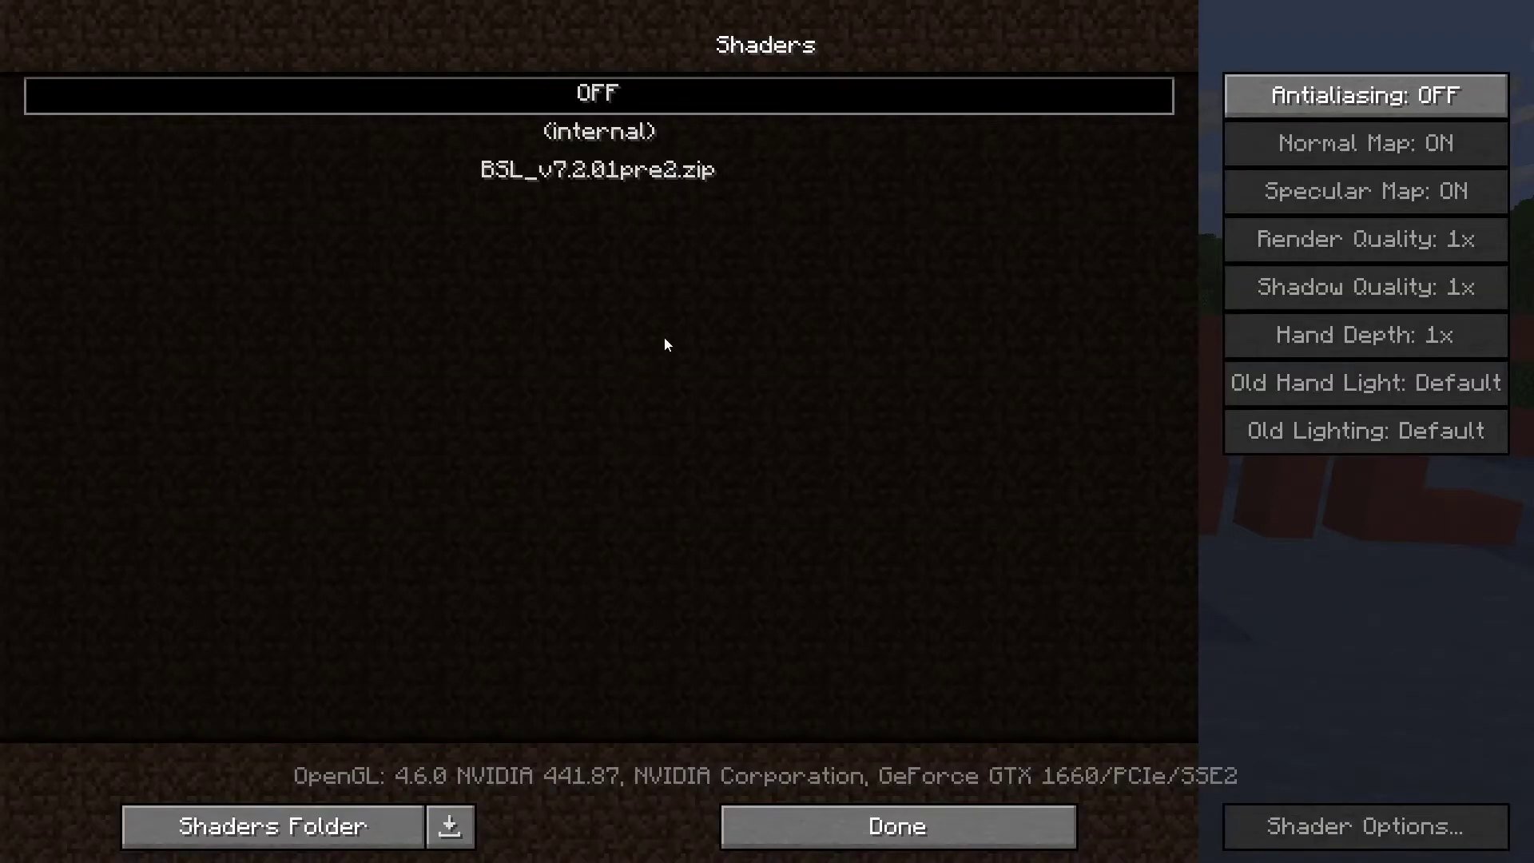